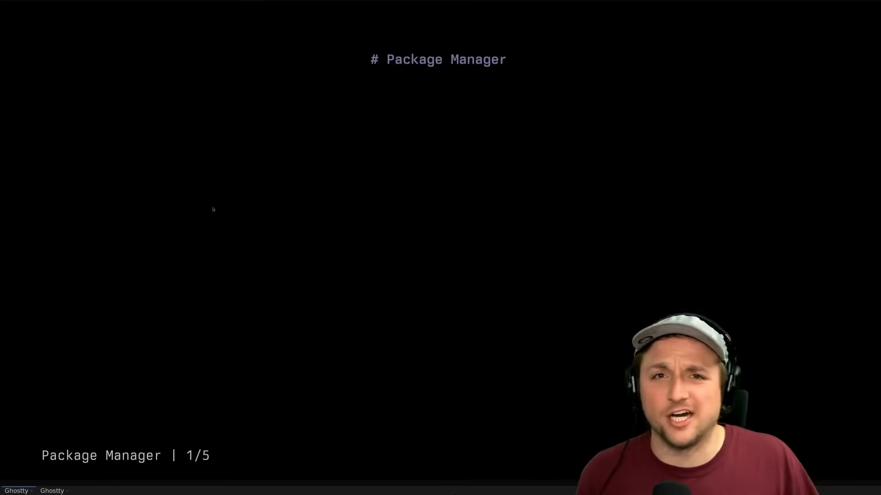
Advance from Package Manager slide 1/5 to the slide introducing lazy.nvim.
key(Right)
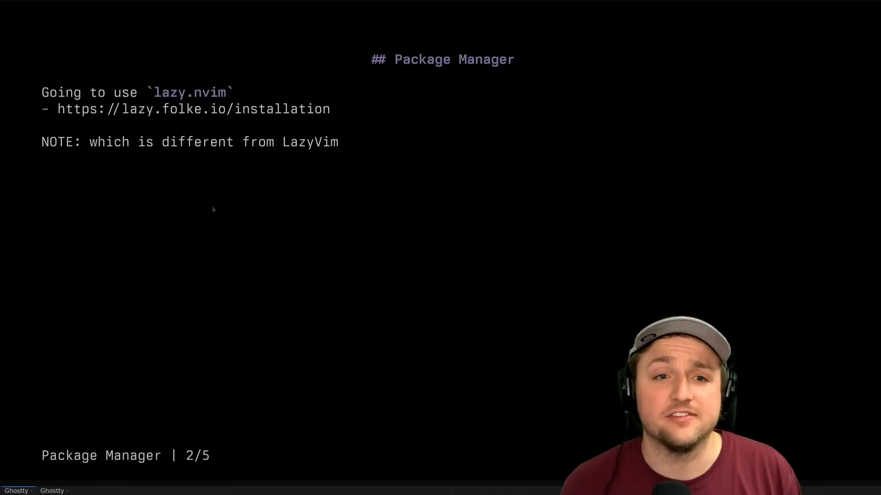
Select the require("config.lazy") line under Structured Setup in the lazy.nvim docs and return to the slides.
key(alt+Tab)
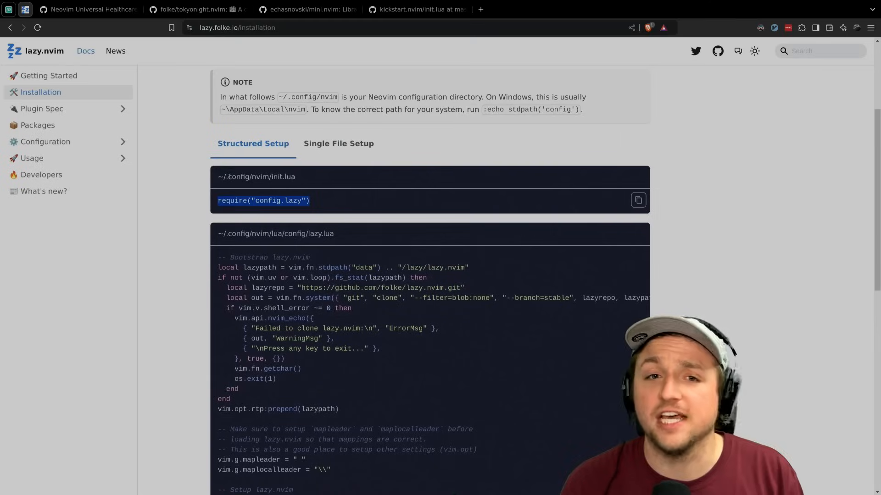
scroll(277, 136, up, 3)
click(305, 143)
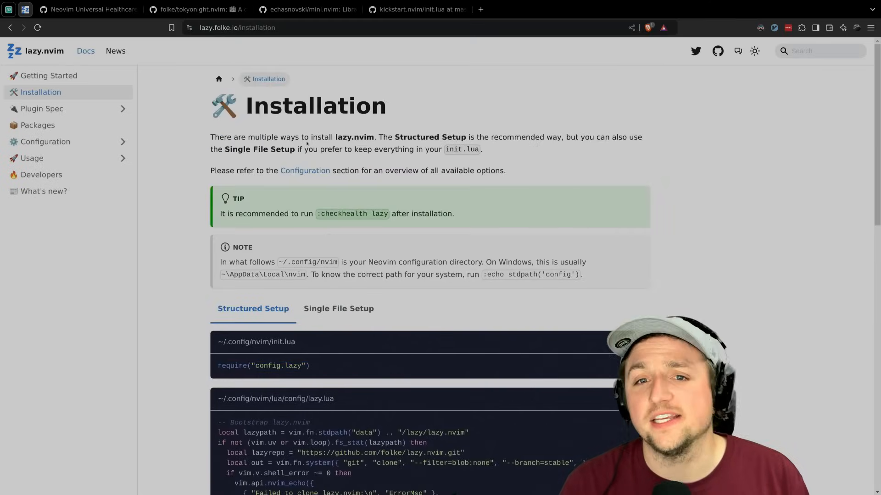
scroll(380, 353, down, 2)
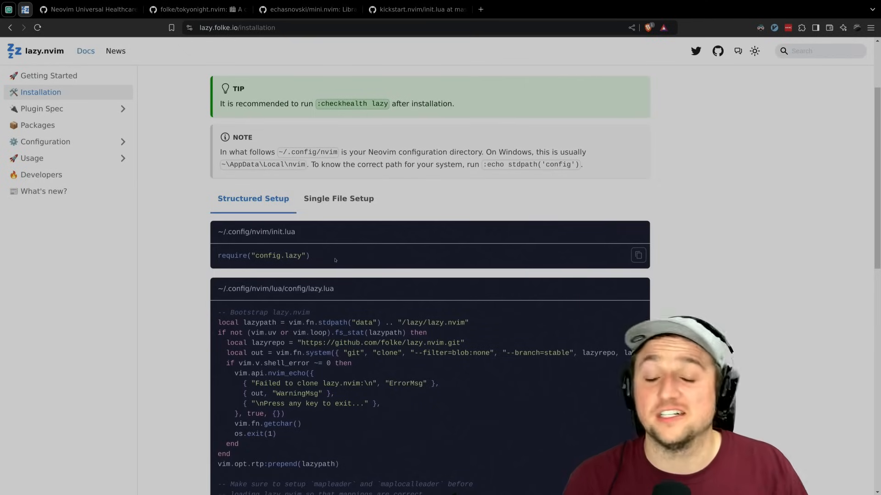
triple_click(336, 259)
key(ctrl+c)
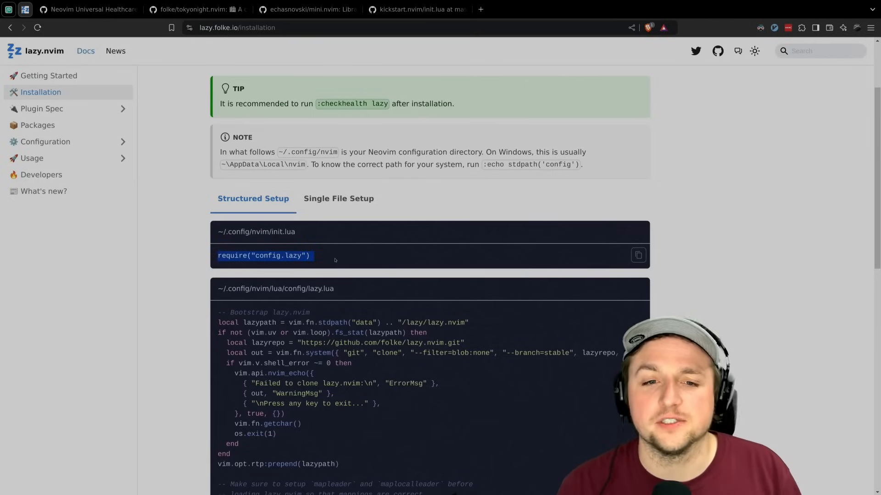
key(alt+Tab)
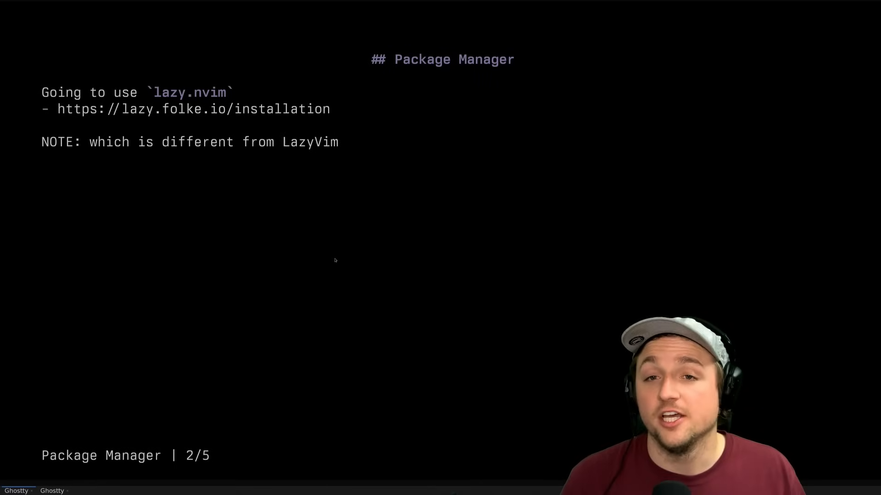
Add require("config.lazy") as the first line of init.lua and save the file.
key(alt+Tab)
key(o)
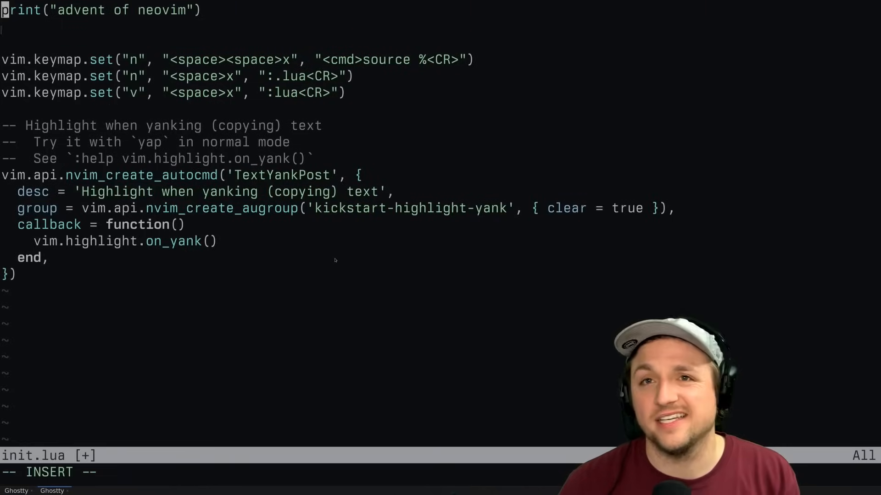
key(ctrl+shift+v)
key(BackSpace)
key(BackSpace)
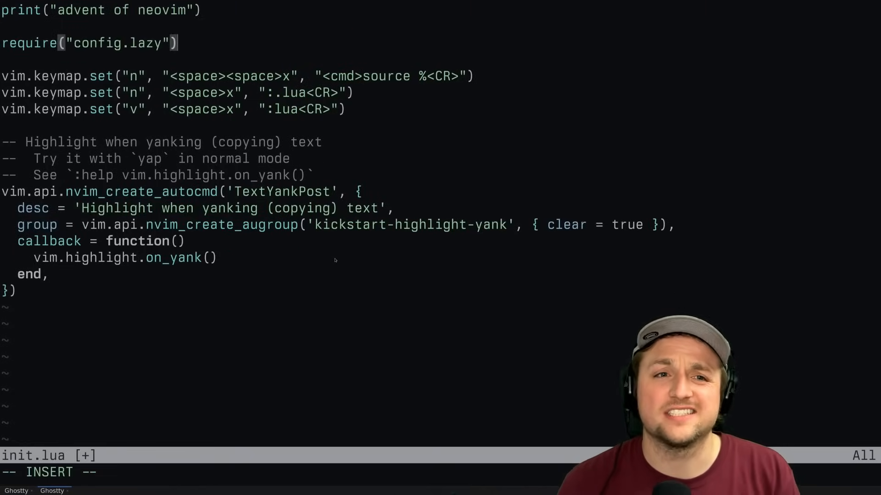
key(Escape)
text(:w)
key(Return)
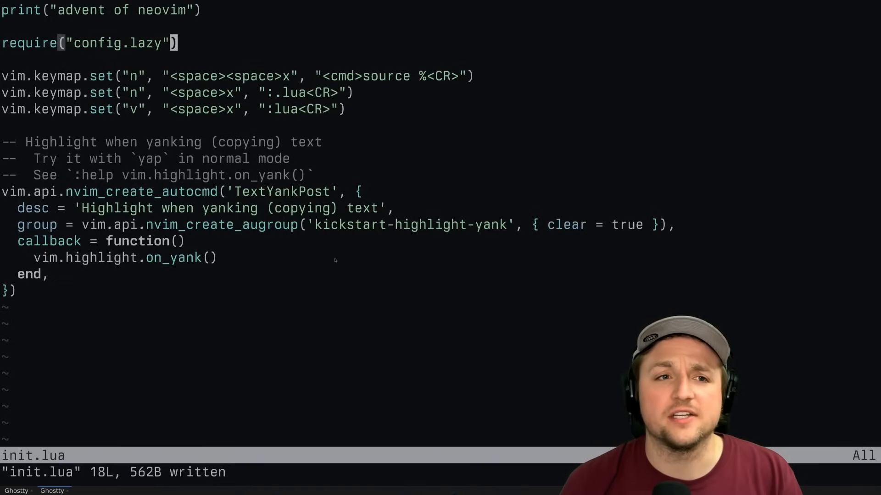
Point at config.lazy on the require line, then show the config folder's netrw listing in a new split.
key(0)
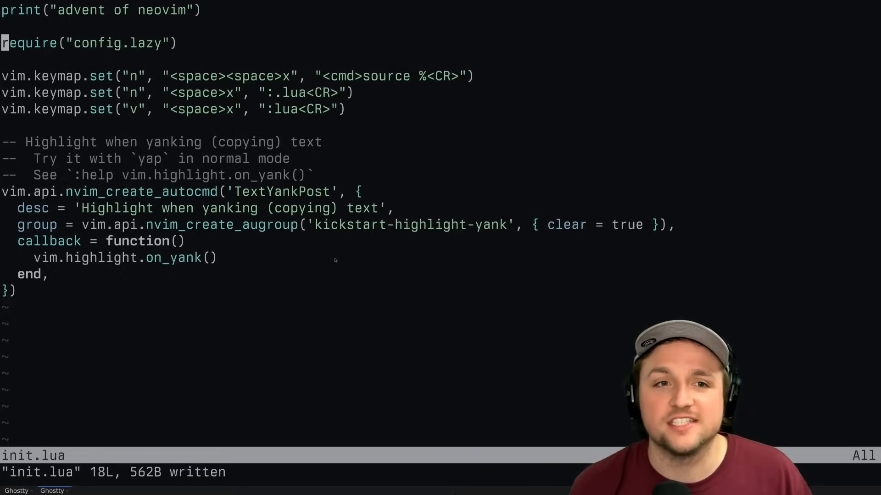
key(w)
key(w)
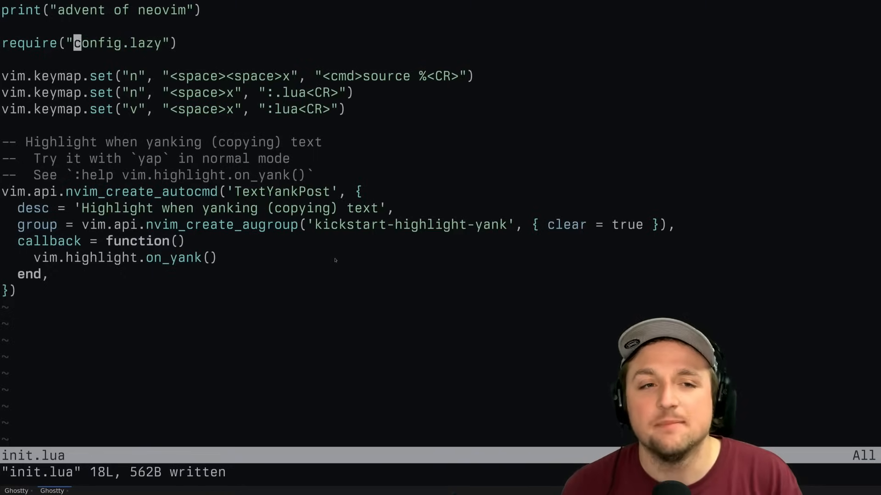
key(w)
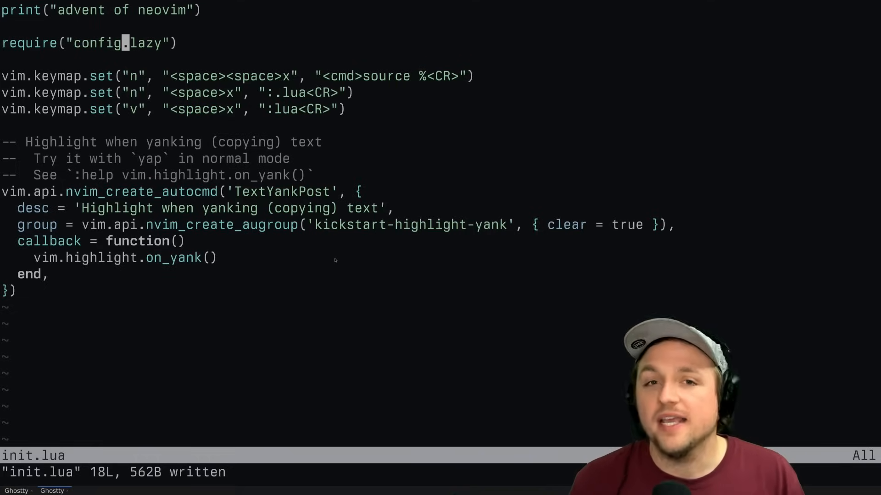
text(:new)
key(Return)
text(:e .)
key(Return)
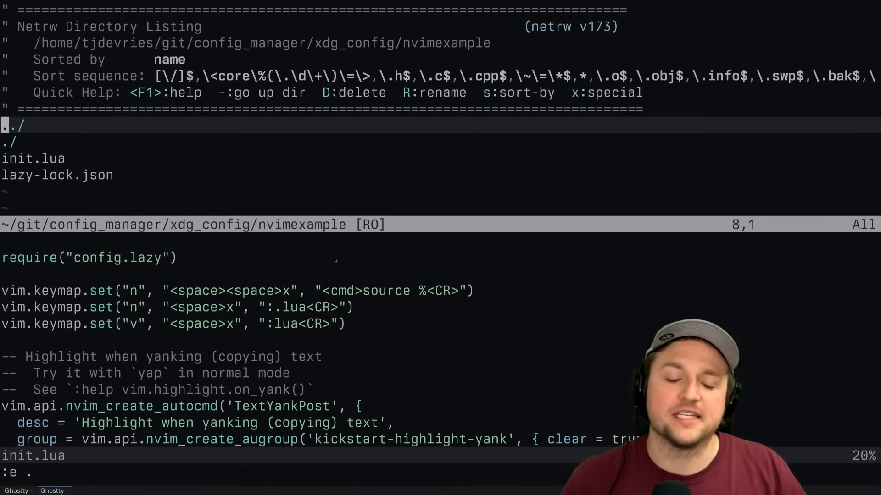
text(:echo n)
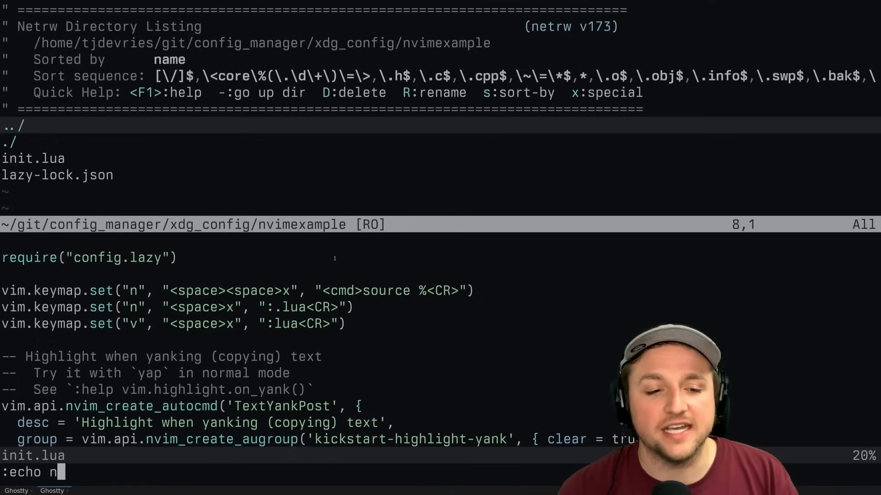
text(vim_l)
Run :echo nvim_list_runtime_paths() and highlight the leading .config/nvimexample entry in the output.
key(Tab)
key(Tab)
key(Tab)
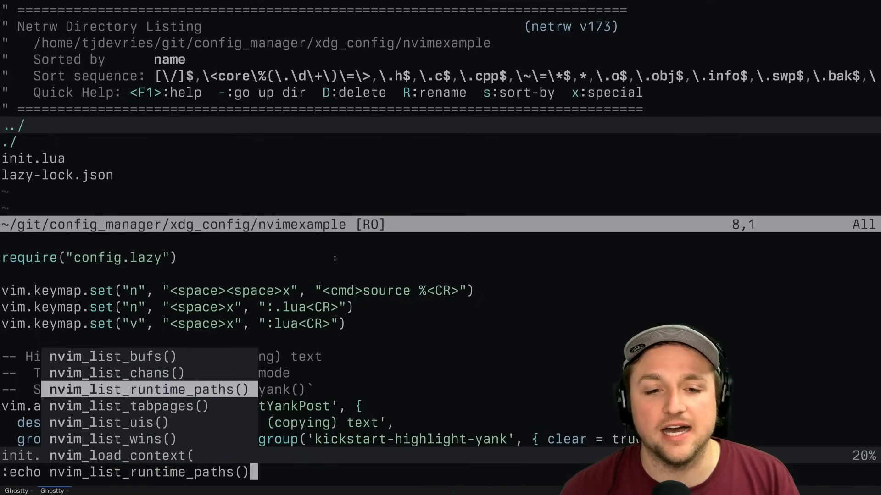
key(Return)
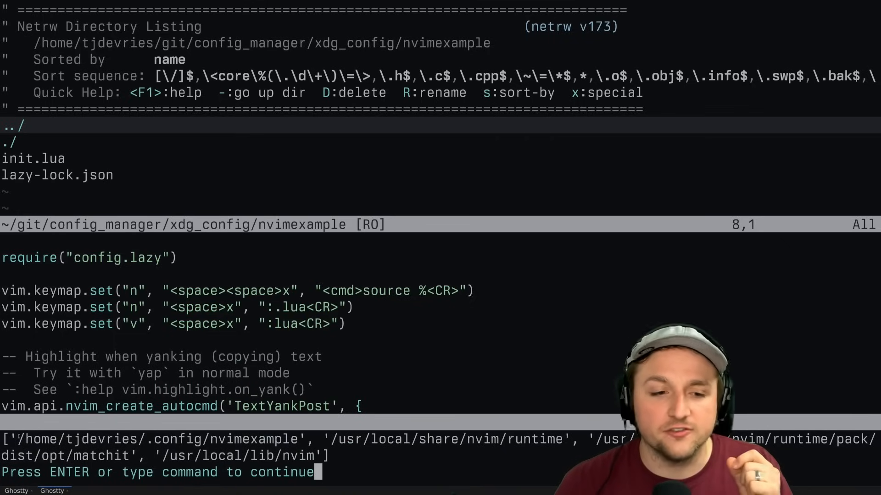
drag(17, 439, 305, 439)
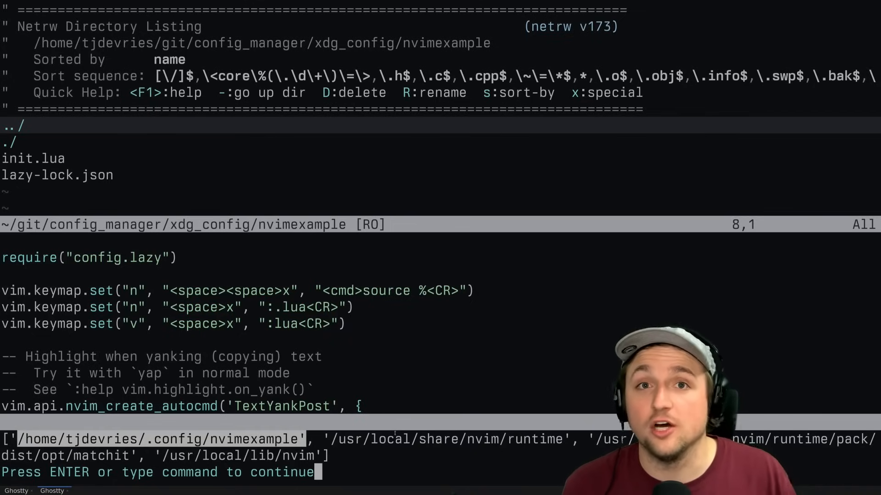
Create the lua/config folder inside the config with :!mkdir lua/config.
key(Return)
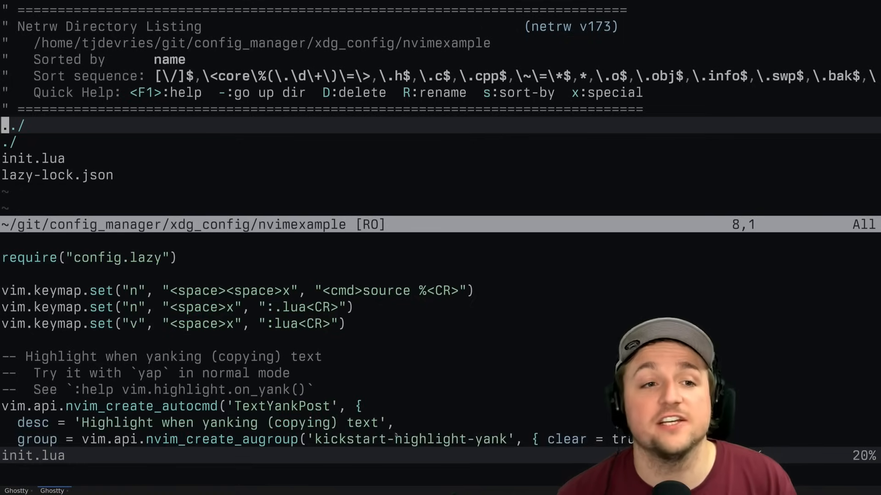
key(j)
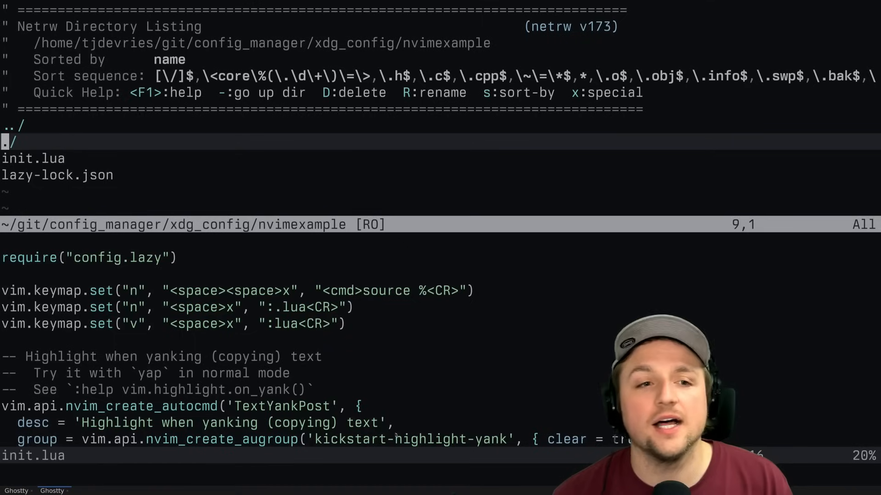
text(:!mkdir lua)
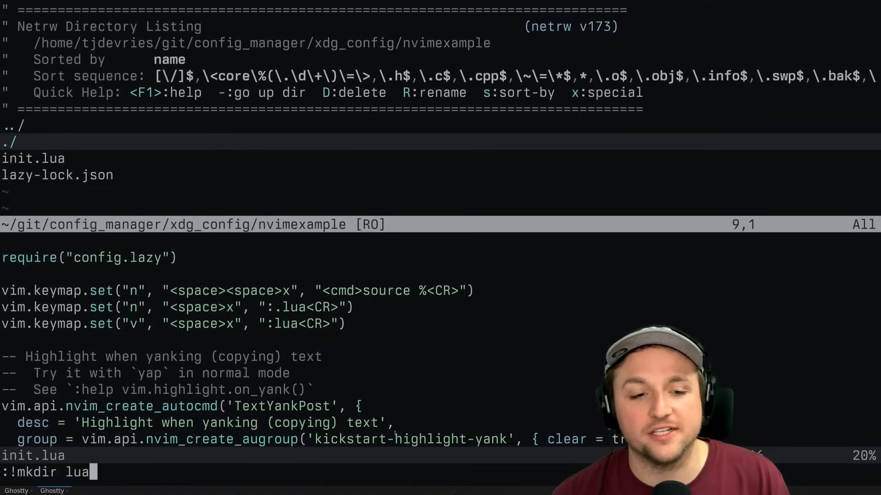
key(Return)
key(Return)
text(:e)
key(Return)
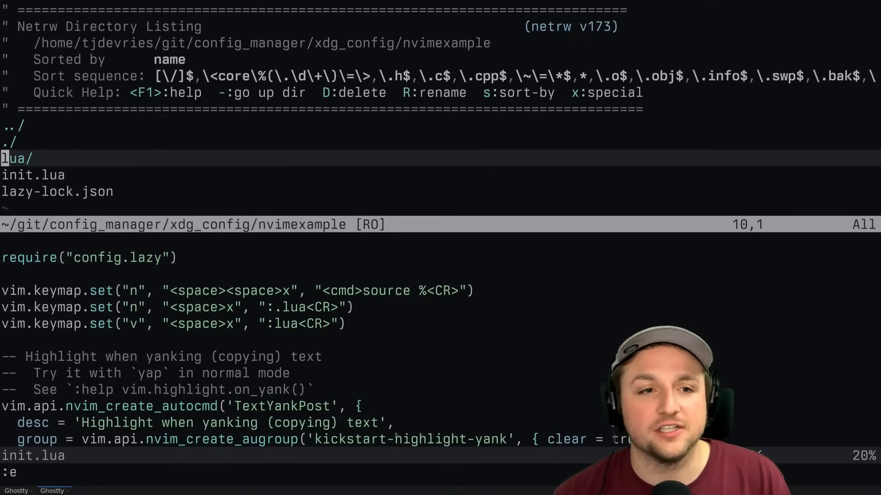
text(:)
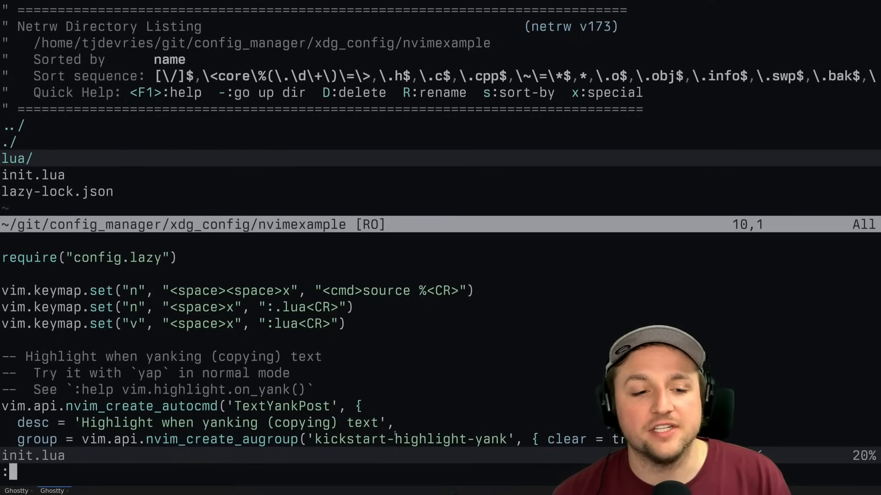
text(!mkdir lua/)
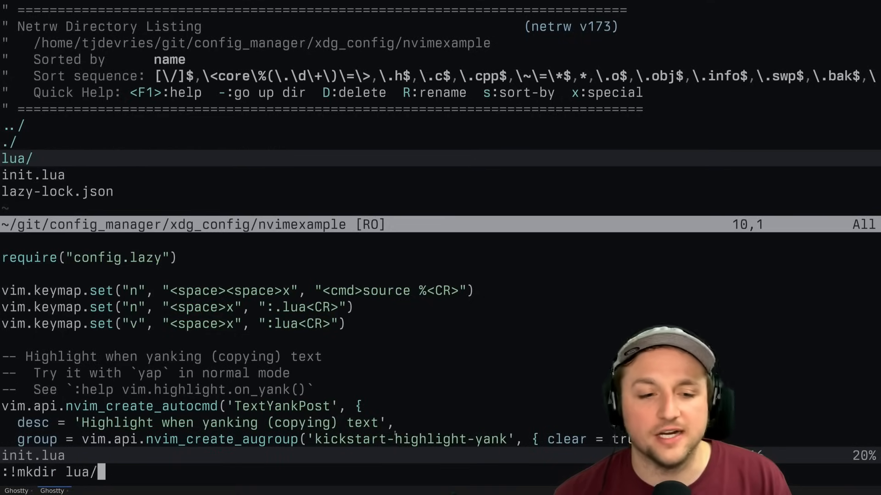
text(con)
key(BackSpace)
key(BackSpace)
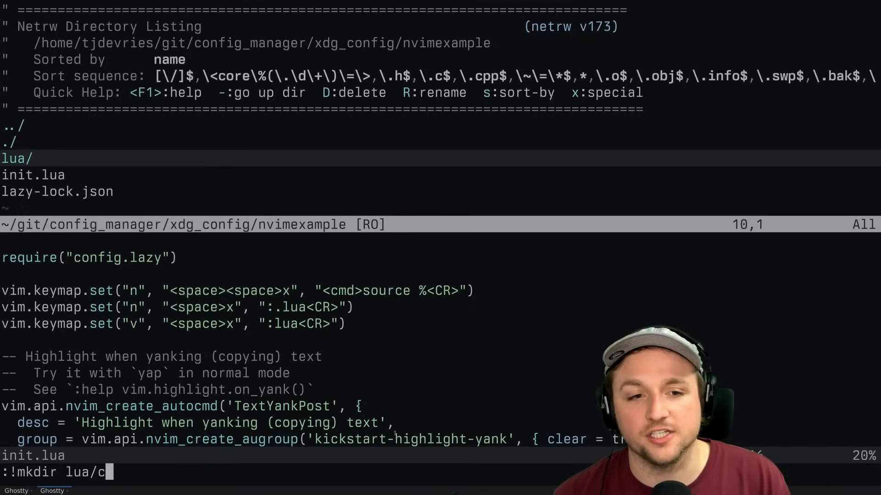
text(onfig)
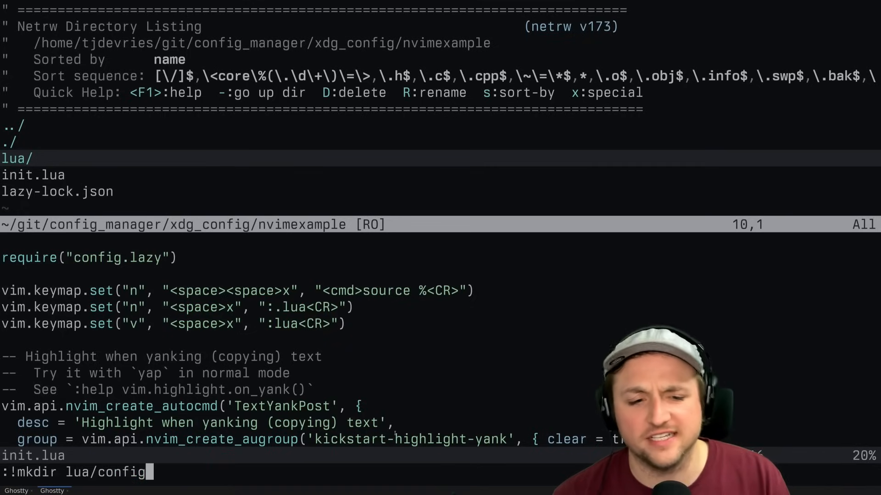
key(Return)
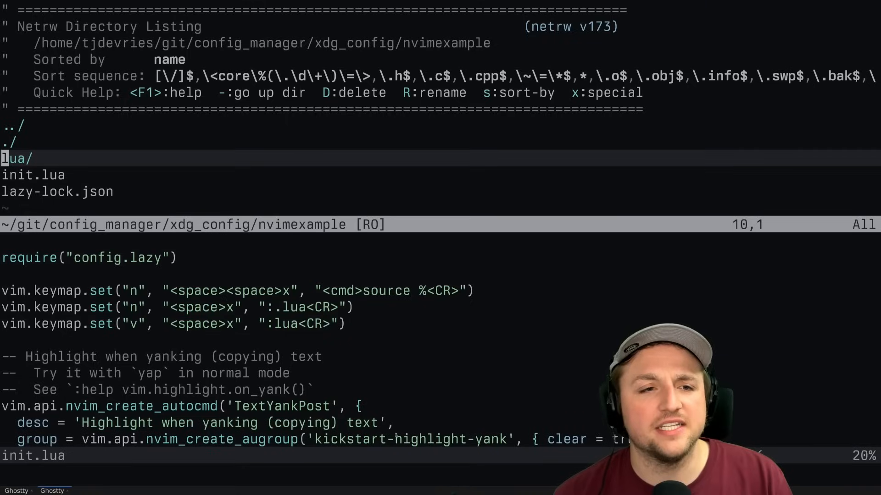
text(:e lua/config/la)
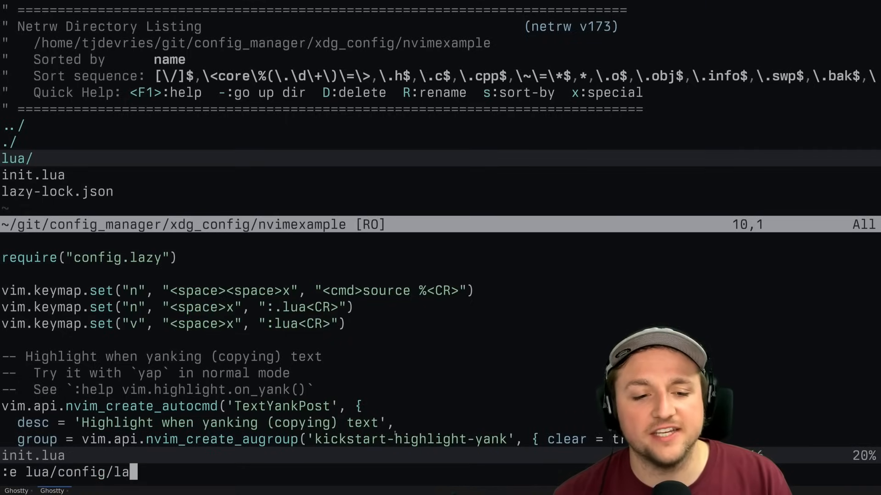
Open the new empty lua/config/lazy.lua file in the split and move back to init.lua's config.lazy module name.
key(BackSpace)
key(BackSpace)
text(lazy.)
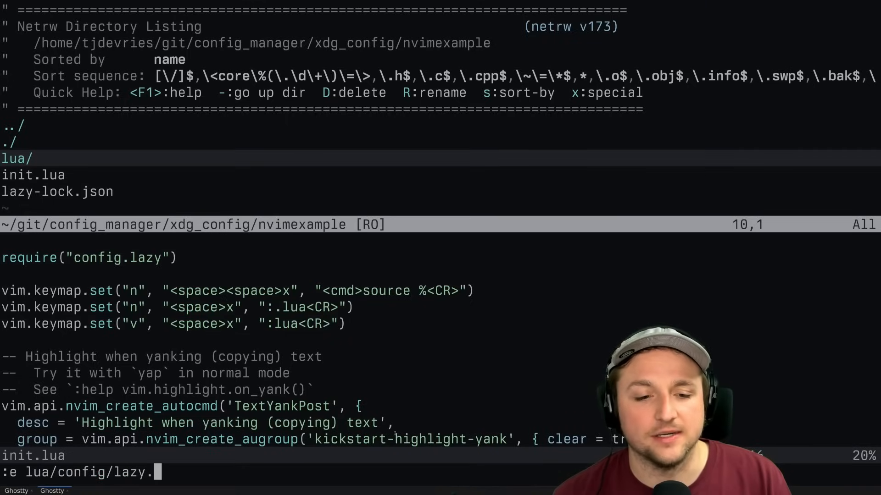
text(lua)
key(Return)
key(ctrl+w)
key(j)
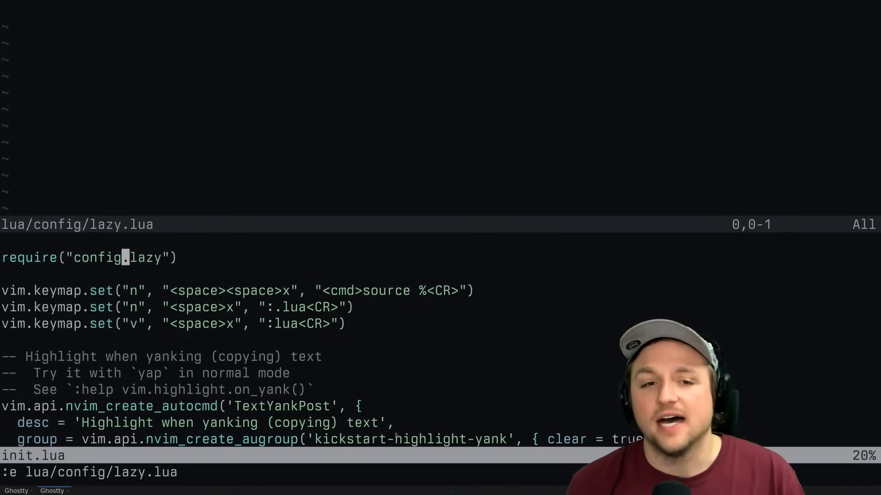
Write print("THIS IS GETTING REQUIRED") into lazy.lua and save it.
key(shift+v)
key(space)
key(x)
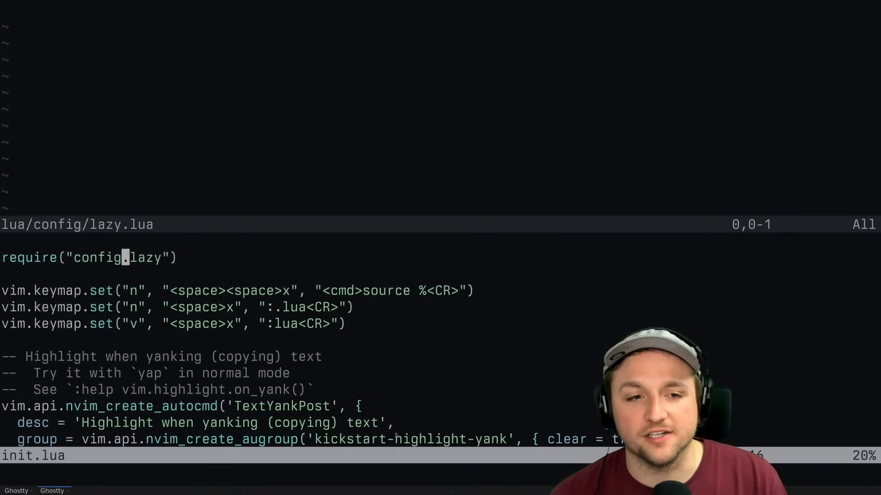
key(ctrl+w)
text(kiprint("THIS )
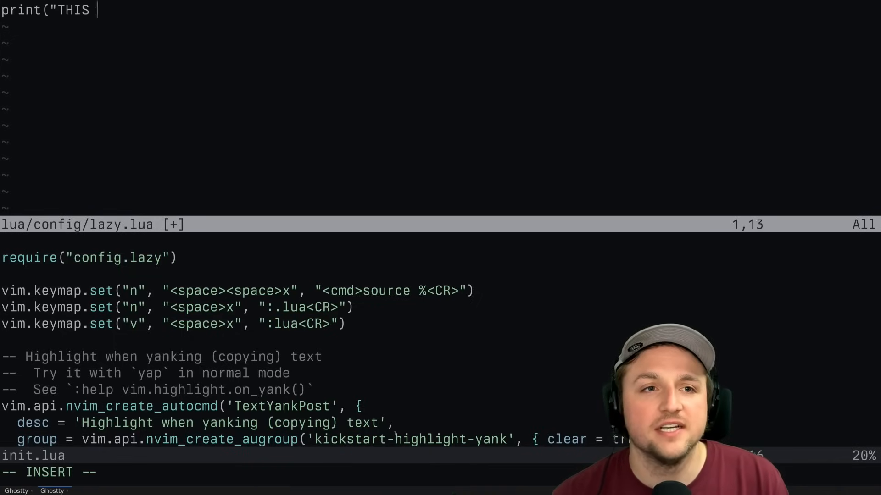
text(IS GETTING REQUIRED")
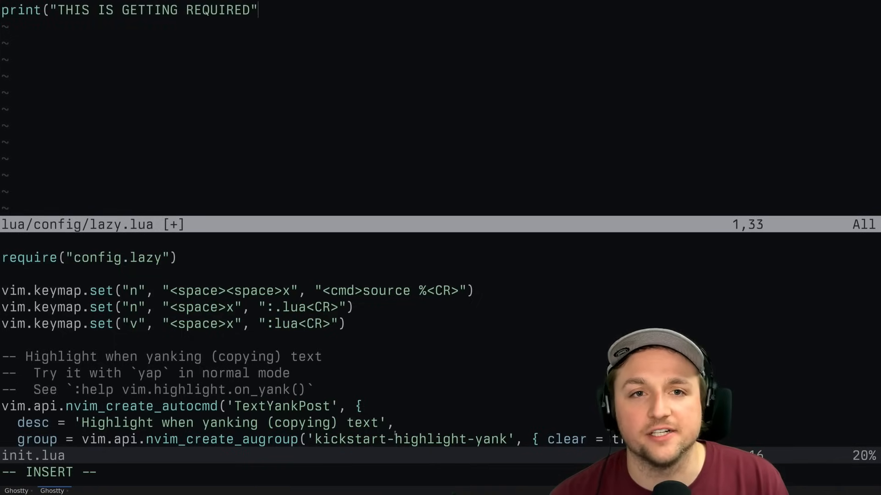
text())
key(Escape)
text(:w)
key(Return)
text(:qa)
Quit and relaunch nvim init.lua to see the message printed at startup, then reopen lua/config/lazy.lua.
key(Return)
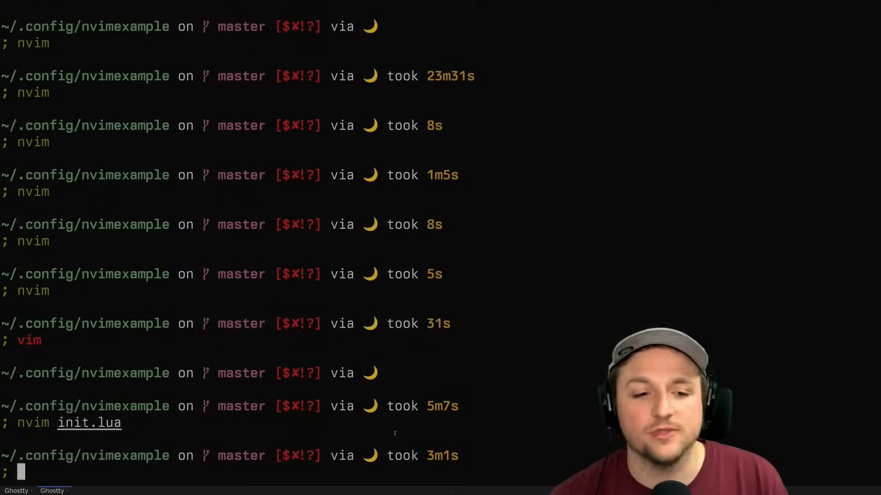
key(Up)
key(Return)
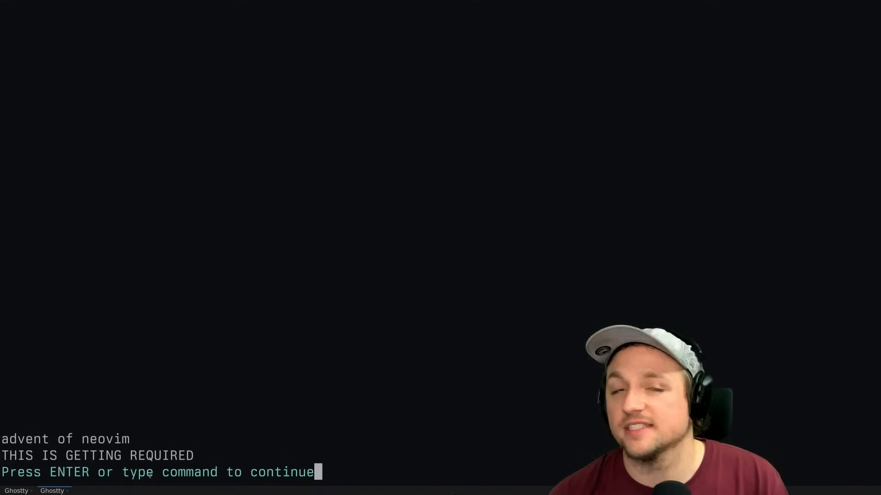
key(Return)
text(e )
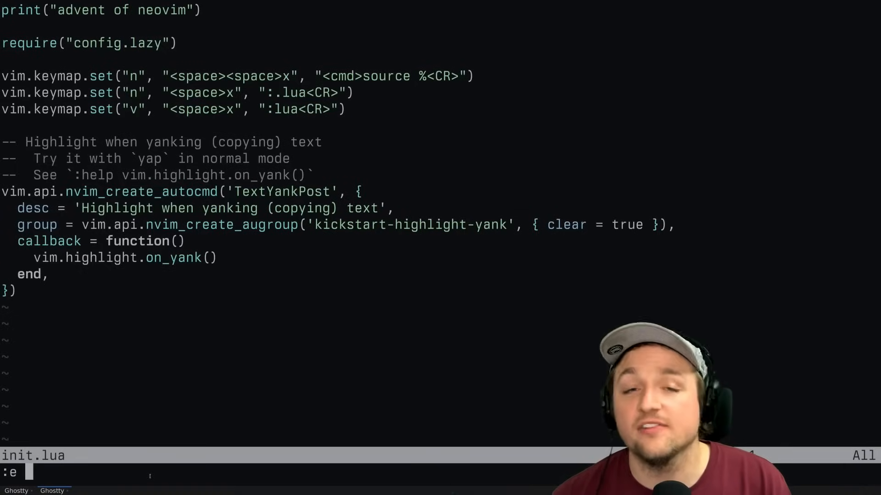
text(lua/config/lazy.lua)
key(Return)
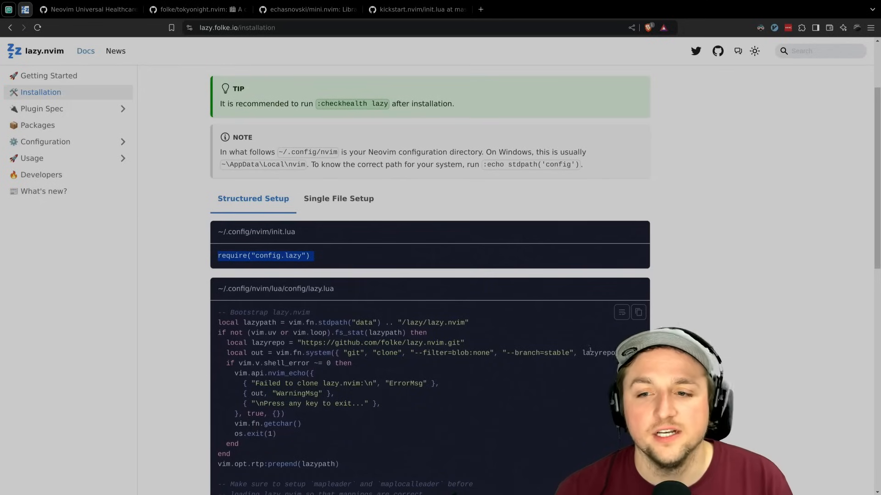
Replace the print line in lazy.lua with the pasted lazy.nvim bootstrap code and save the 35-line file.
key(alt+Tab)
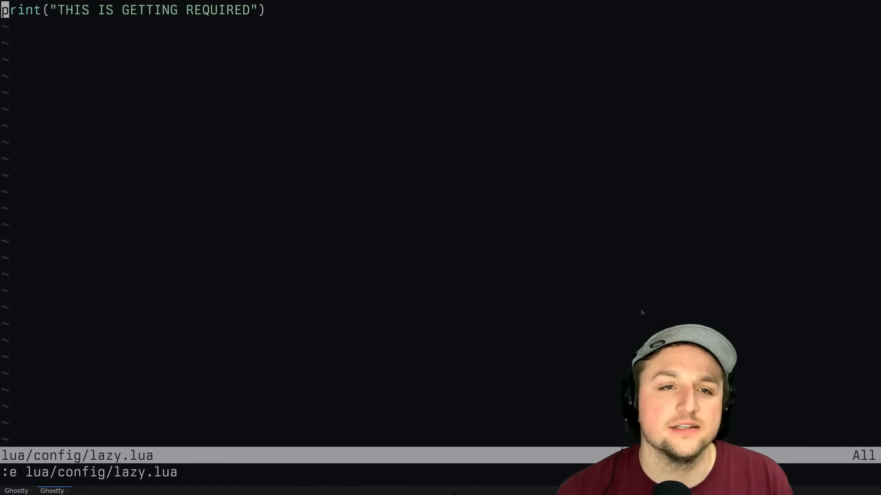
key(p)
key(u)
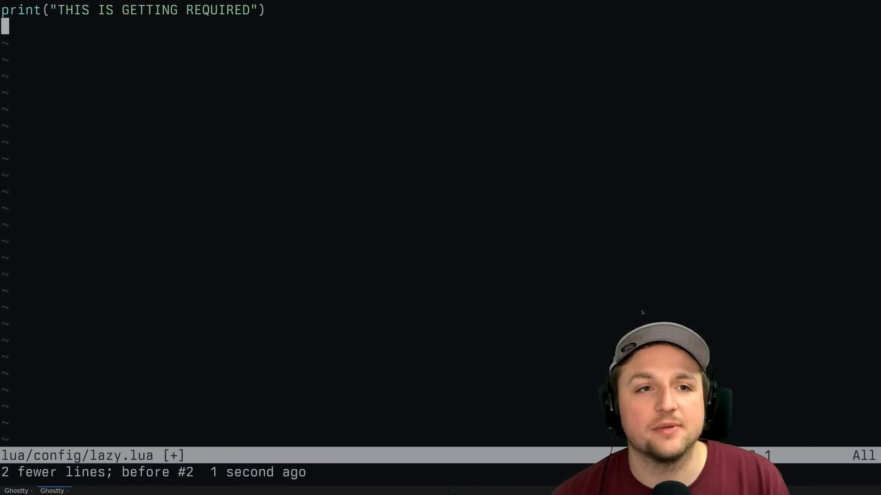
key(o)
text(-- Bootstrap lazy.nvim local lazypath = vim.fn.stdpath("data") .. "/lazy/lazy.nvim" if not (vim.uv or vim.loop).fs_stat(lazypath) then   local lazyrepo = "https://github.com/folke/lazy.nvim.git"   local out = vim.fn.system({ "git", "clone", "--filter=blob:none", "--branch=stable", lazyrepo, lazypath })   if vim.v.shell_error ~= 0 then     vim.api.nvim_echo({       { "Failed to clone lazy.nvim:\n", "ErrorMsg" },       { out, "WarningMsg" },       { "\nPress any key to exit..." },     }, true, {})     vim.fn.getchar()     os.exit(1)   end end vim.opt.rtp:prepend(lazypath)  -- Make sure to setup `mapleader` and `maplocalleader` before -- loading lazy.nvim so that mappings are correct. -- This is also a good place to setup other settings (vim.opt) vim.g.mapleader = " " vim.g.maplocalleader = "\\"  -- Setup lazy.nvim require("lazy").setup({   spec = {     -- import your plugins     { import = "plugins" },   },   -- Configure any other settings here. See the documentation for more details.   -- colorscheme that will be used when installing plugins.   install = { colorscheme = { "habamax" } },   -- automatically check for plugin updates   checker = { enabled = true }, }))
key(Escape)
key(g)
key(g)
key(d)
key(d)
text(:w)
key(Return)
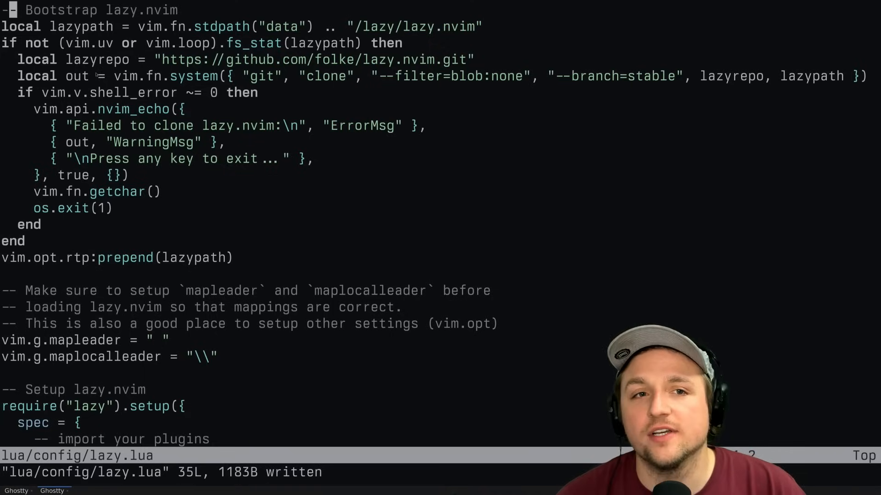
click(60, 28)
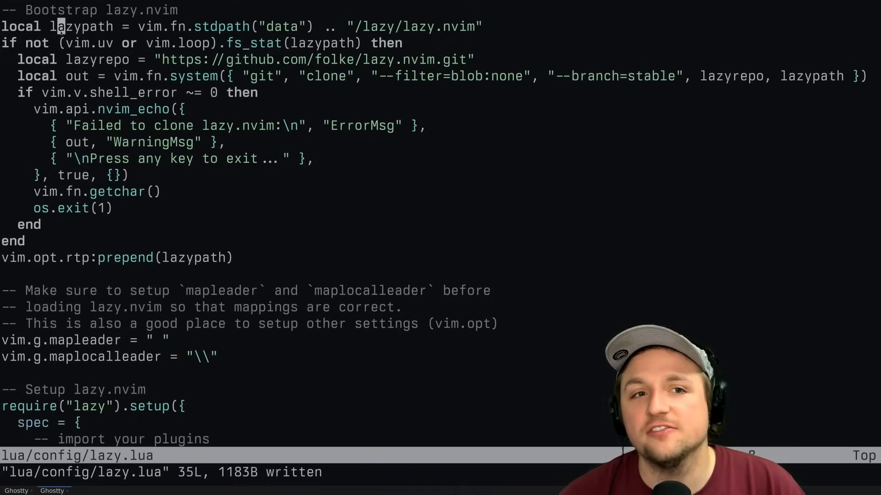
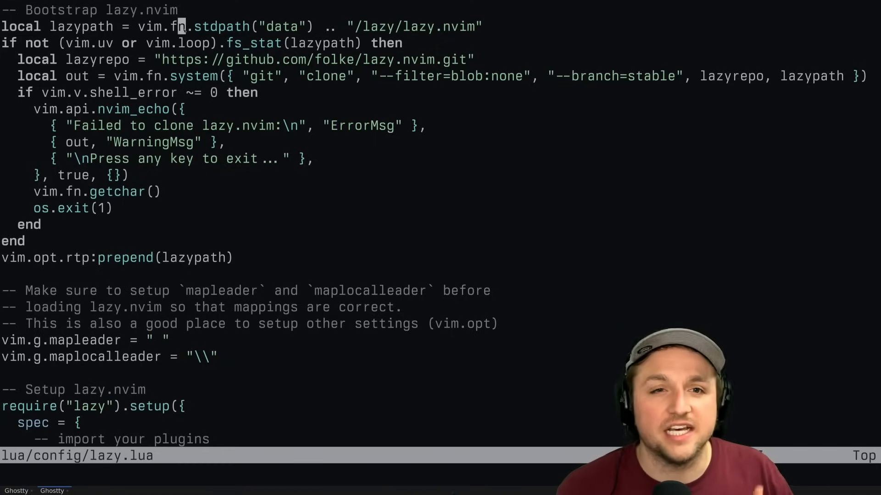
text(:echo st)
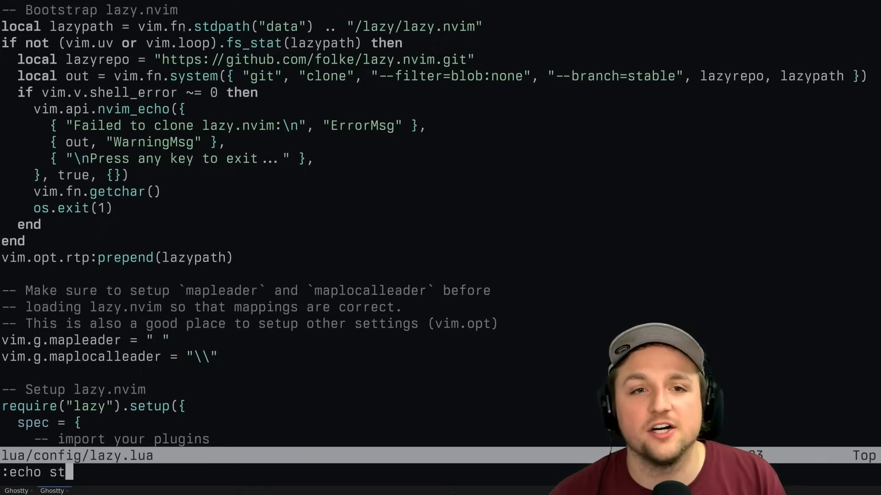
text(dpath("data"))
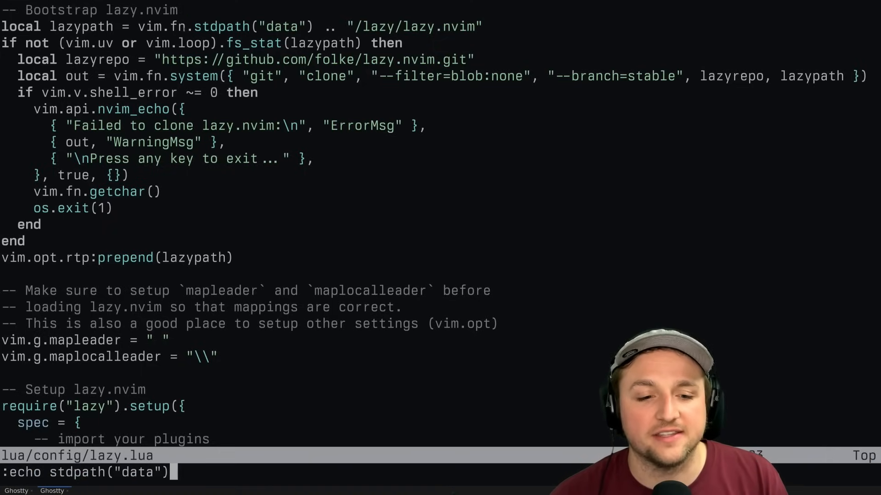
Run :echo stdpath("data") and move down to the git clone call and its error check.
key(Return)
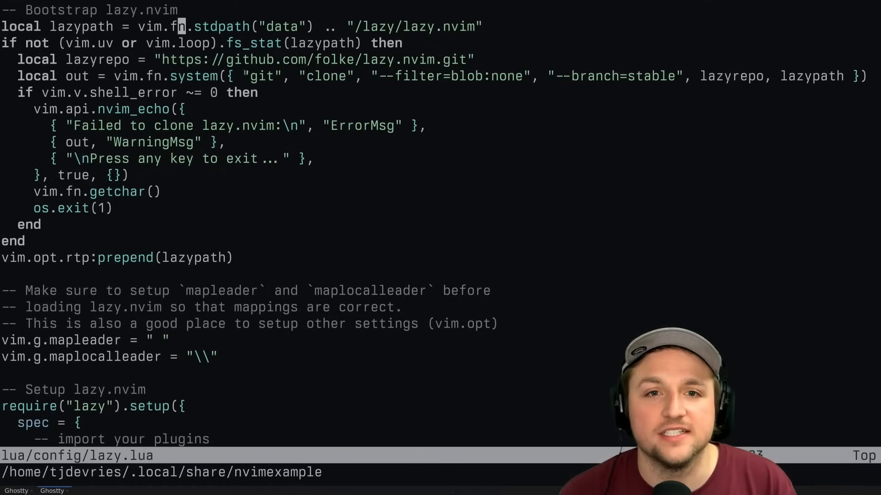
key(3)
key(j)
key(f)
key(g)
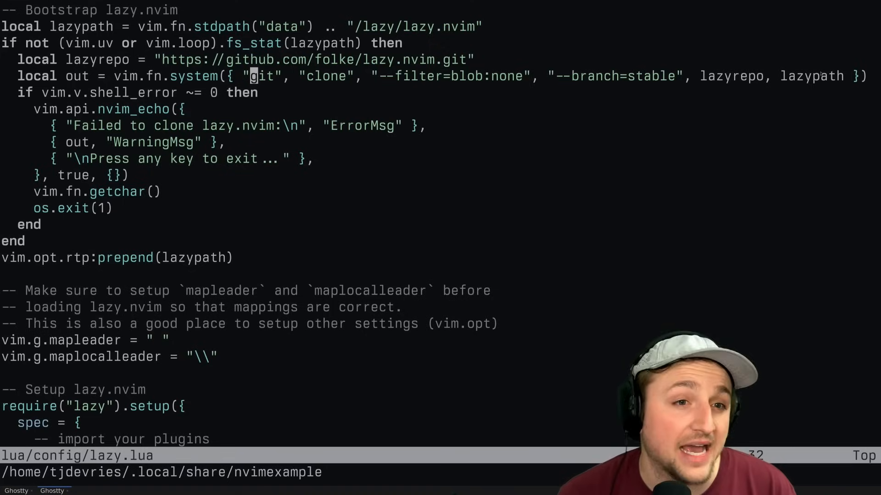
key(j)
key(F)
key(f)
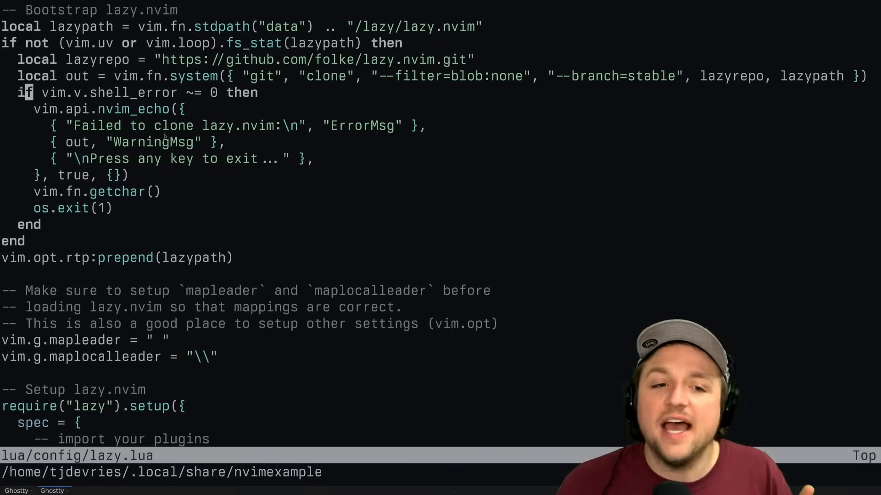
Rename rtp to runtimepath in the prepend line and save lazy.lua.
click(69, 260)
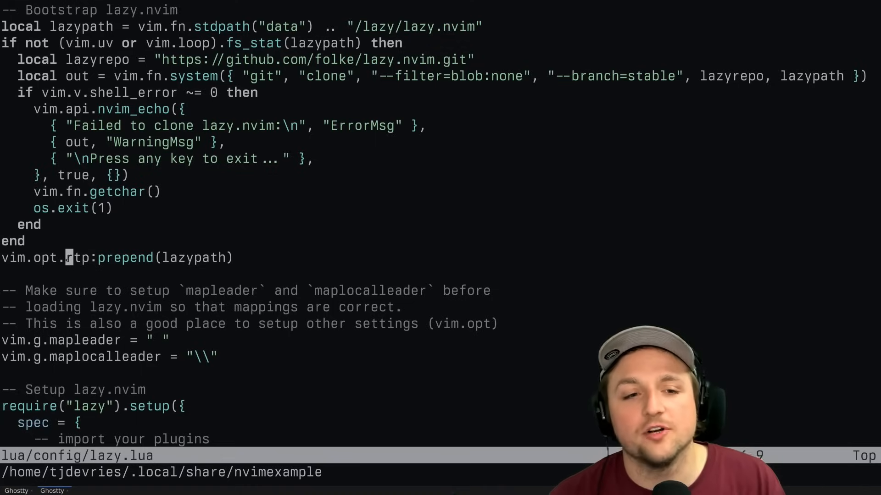
text(cwruntimepat)
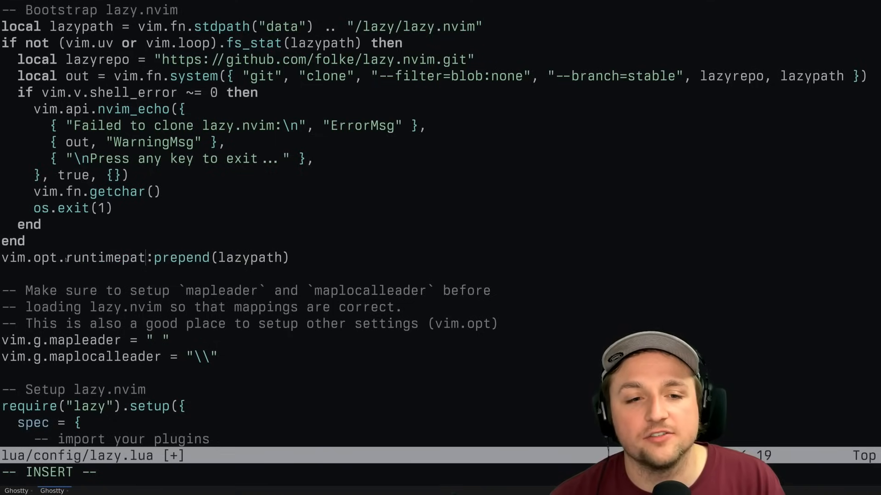
text(h)
key(Escape)
text(:w)
key(Return)
key(k)
key(o)
Add the comment '-- Hey! Put lazy into the runtimepath for neovim!' above the prepend line and save.
key(Return)
text(-- Hey! Put )
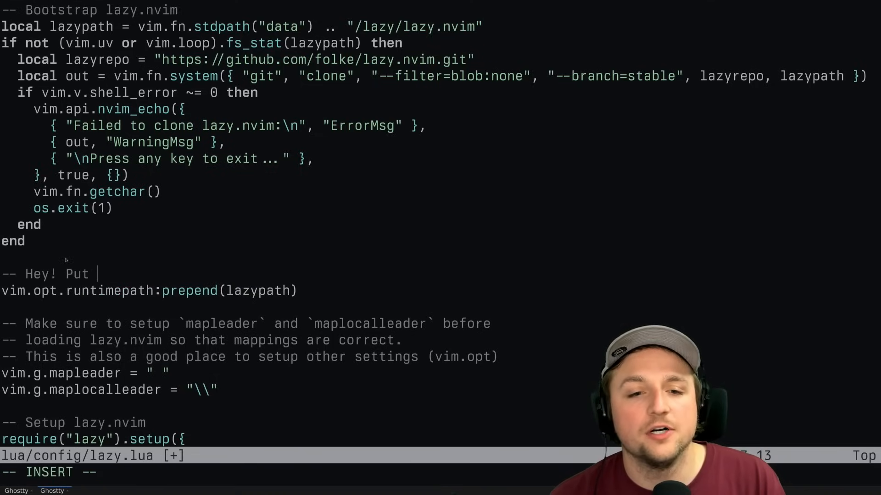
text(lazy into the runtimepath)
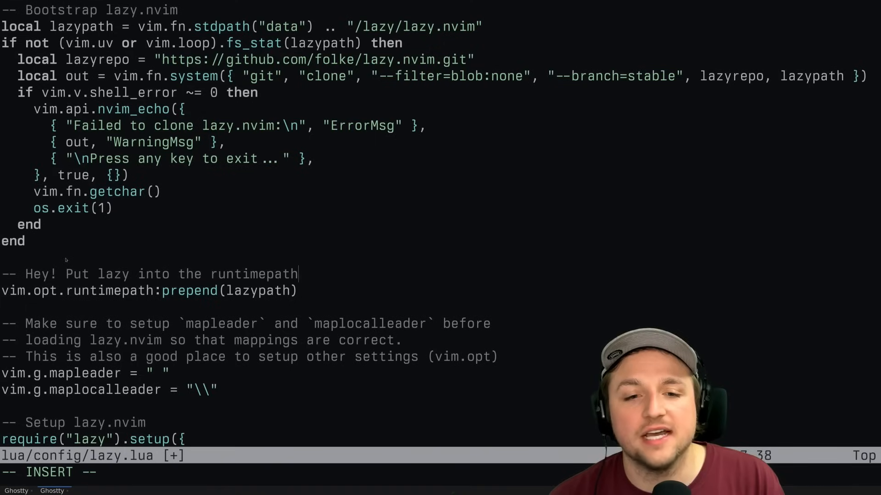
text(ovim!)
key(Escape)
text(:w)
key(Return)
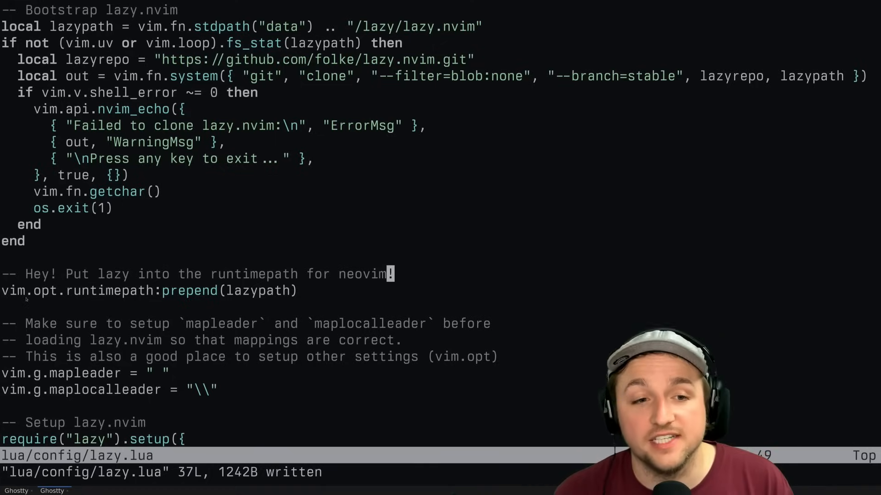
key(j)
key(shift+v)
Point out require("lazy") in the setup call, then list the runtime paths with nvim_list_runtime_paths().
key(Escape)
scroll(440, 248, down, 1)
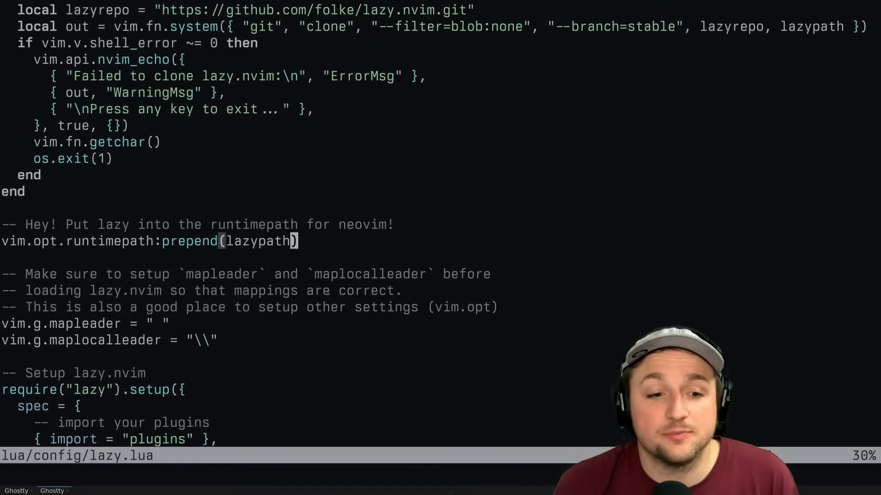
scroll(271, 331, down, 2)
click(38, 291)
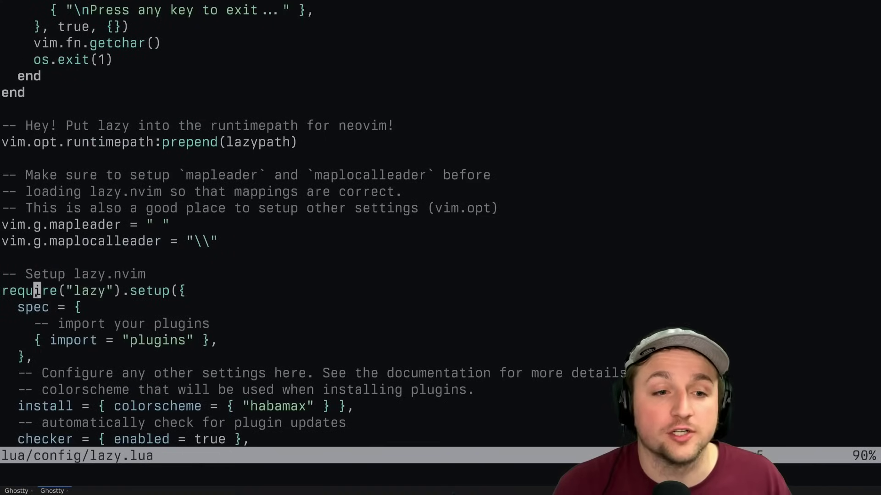
click(101, 292)
drag(1, 291, 122, 285)
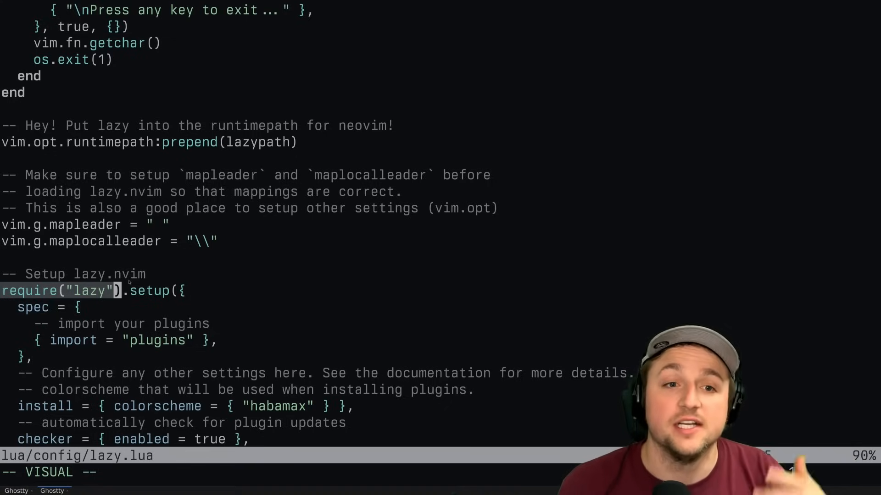
key(Escape)
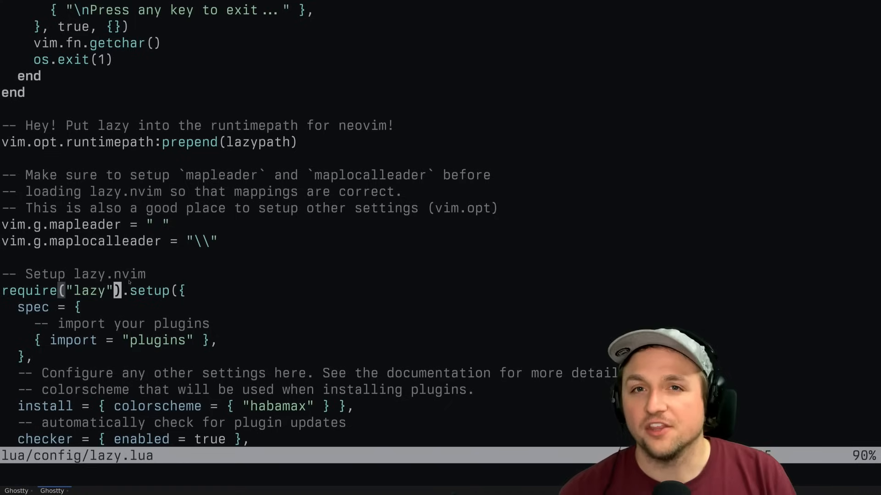
text(:echo stdpath("data"))
key(Return)
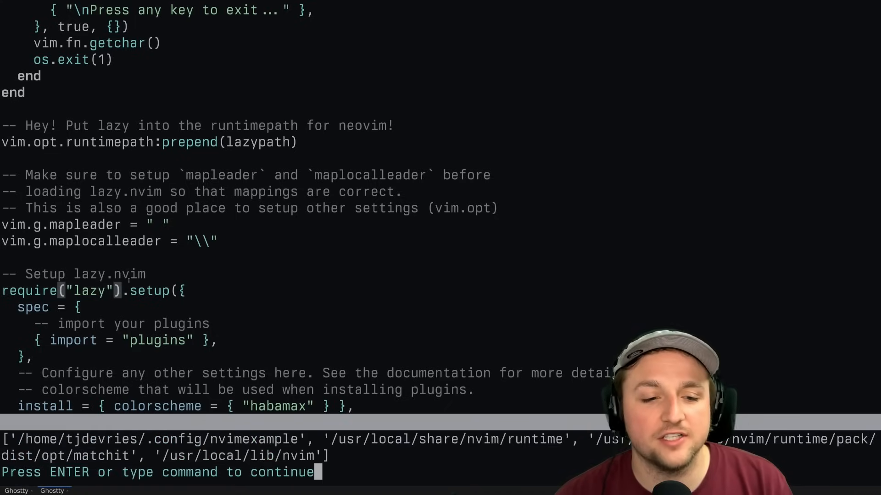
drag(329, 466, 3, 439)
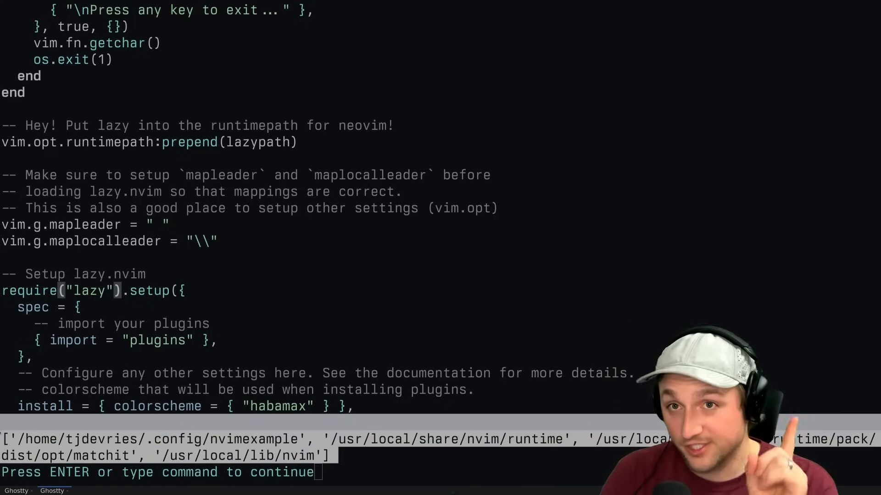
key(Return)
Comment out the plugins import, delete the install/checker lines, and save the trimmed lazy.lua.
key(k)
key(j)
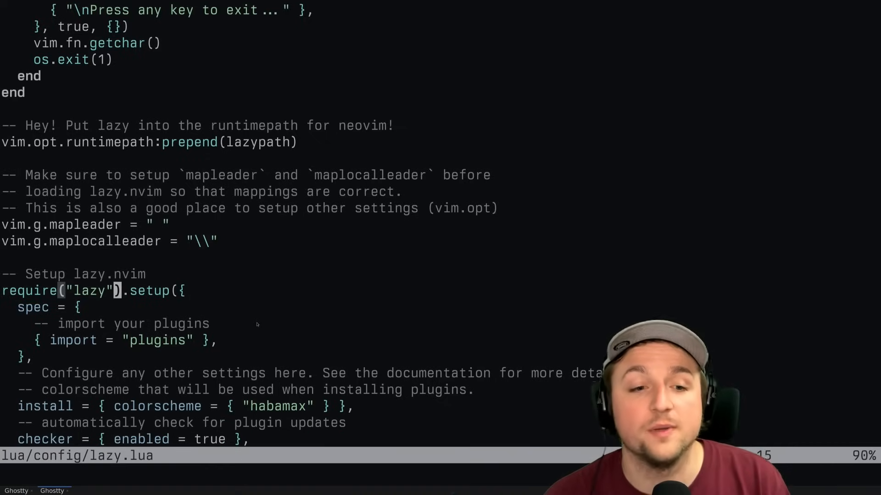
key(j)
key(j)
key(j)
key(g)
key(c)
key(c)
key(j)
key(j)
key(j)
key(j)
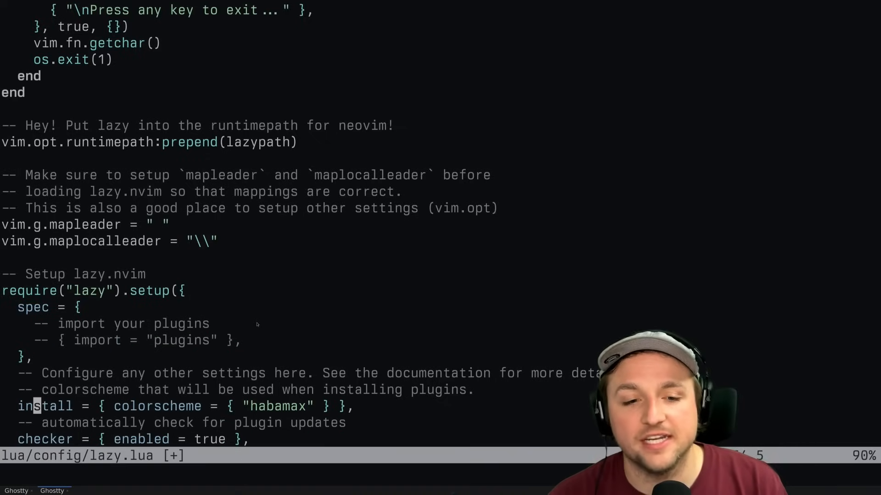
key(d)
key(d)
key(d)
key(d)
key(d)
key(d)
text(kdk)
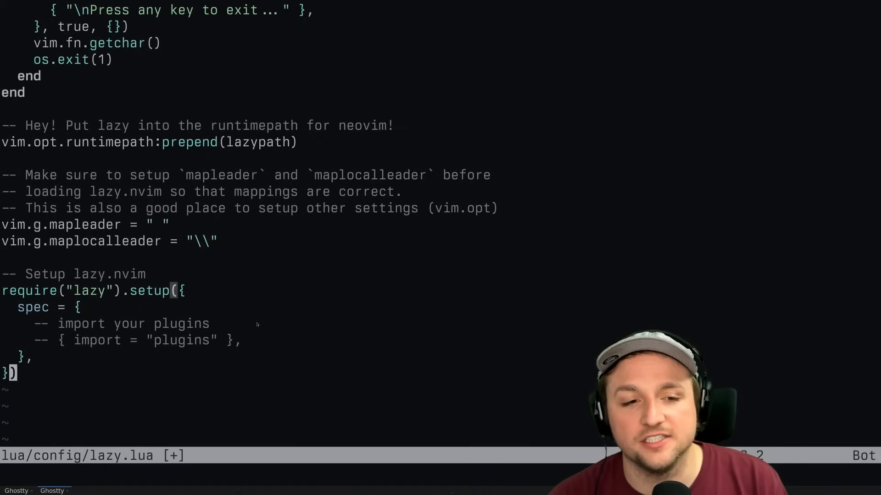
text(:w)
key(Return)
text(:q)
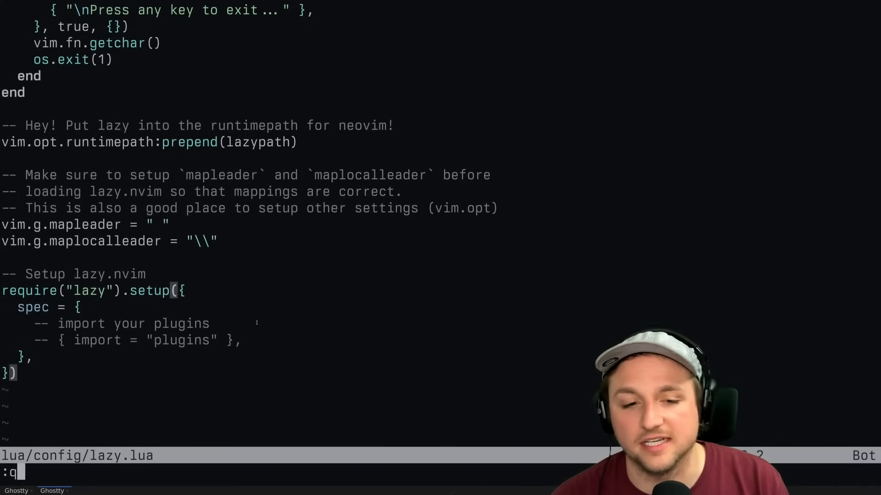
Quit Neovim and relaunch it on init.lua from the shell.
key(Return)
key(Up)
key(Return)
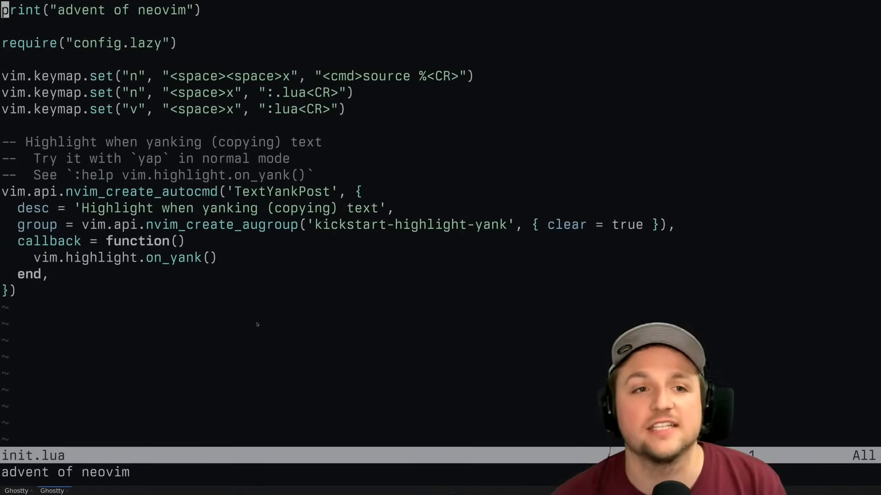
text(:e)
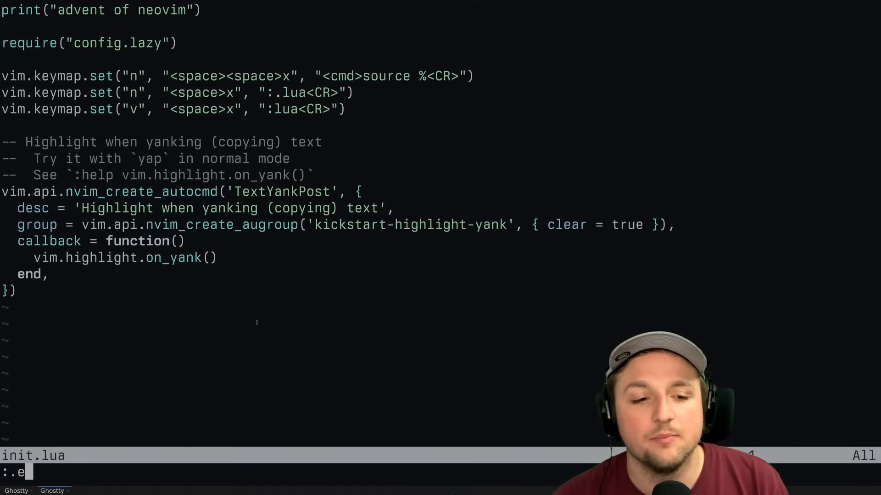
text(cho nvim_list_runtime_paths())
List the runtime paths and point out the lazy/readme entry and home directory portion.
key(Return)
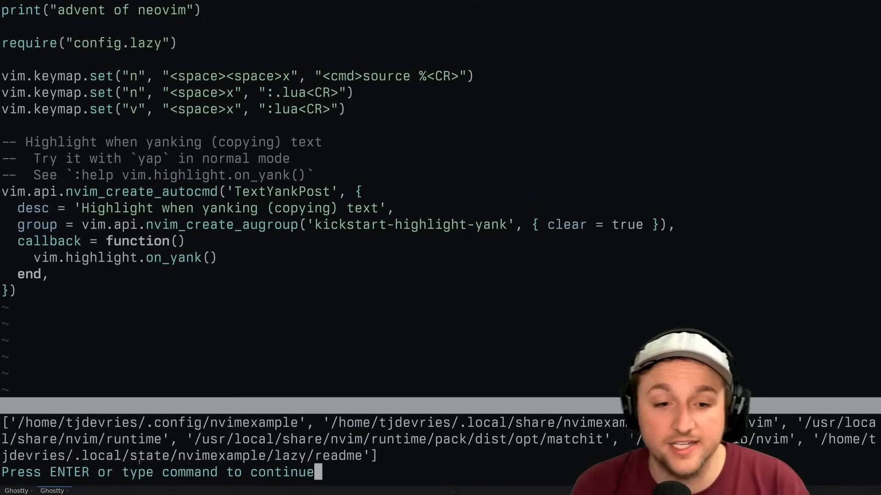
drag(273, 456, 359, 455)
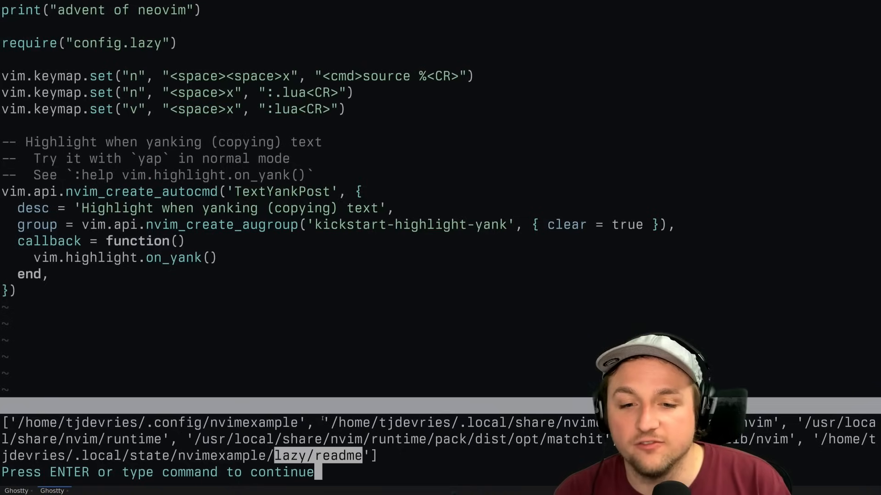
drag(331, 423, 417, 423)
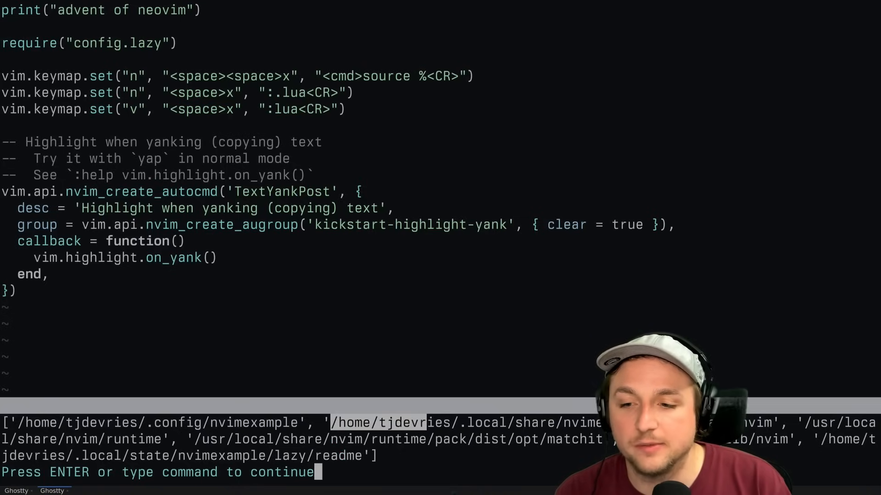
click(427, 423)
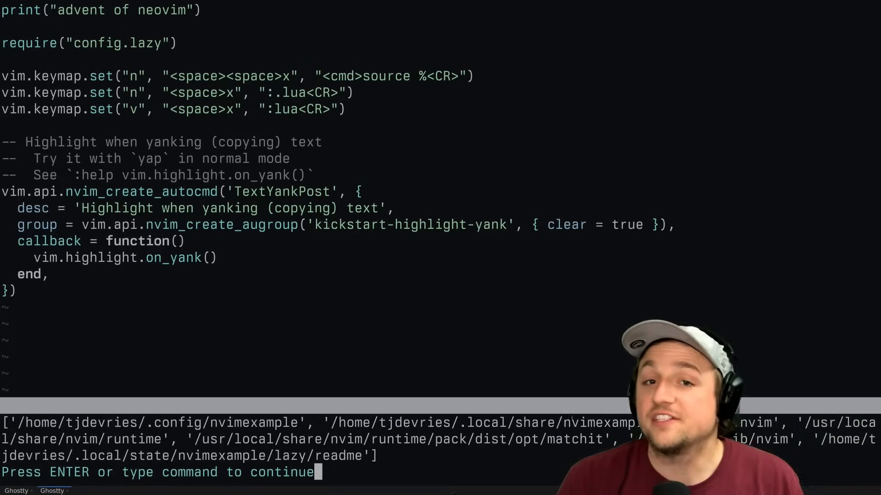
key(Return)
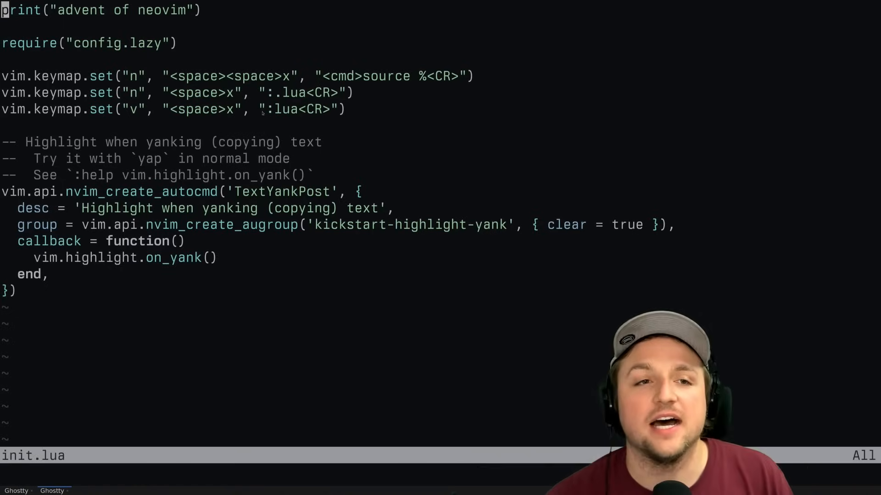
text(:e lua/)
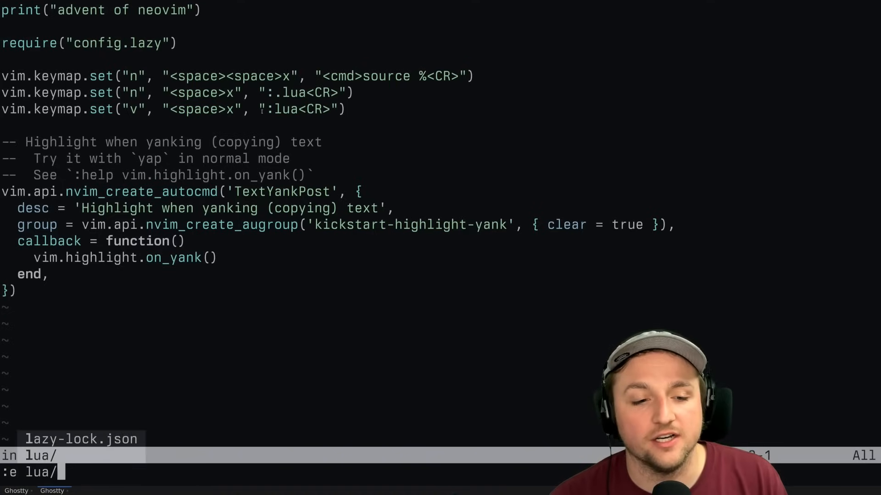
Browse netrw through lua/config and open lazy.lua for editing.
key(Return)
key(j)
key(j)
key(Return)
key(Return)
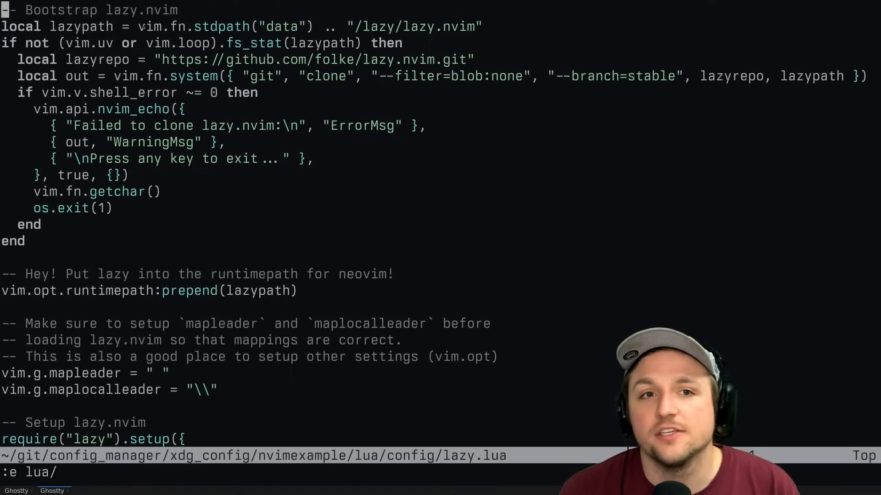
Highlight the runtimepath comment, the prepend(lazypath) call and the lazy setup call in turn.
drag(140, 26, 427, 26)
drag(46, 291, 270, 273)
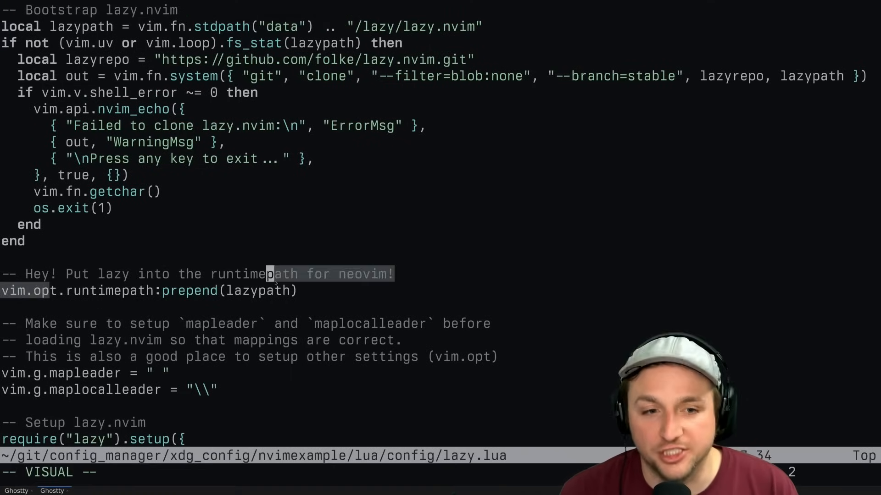
click(125, 290)
drag(166, 290, 294, 290)
click(222, 291)
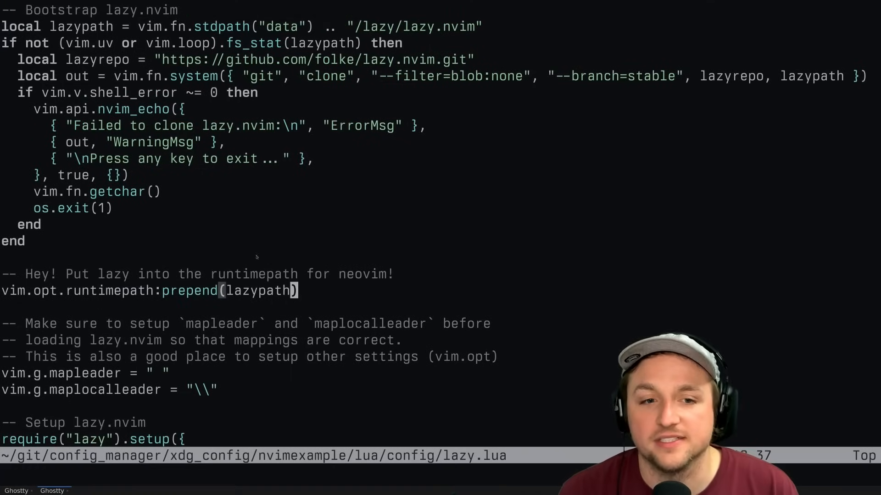
click(205, 274)
scroll(123, 274, down, 3)
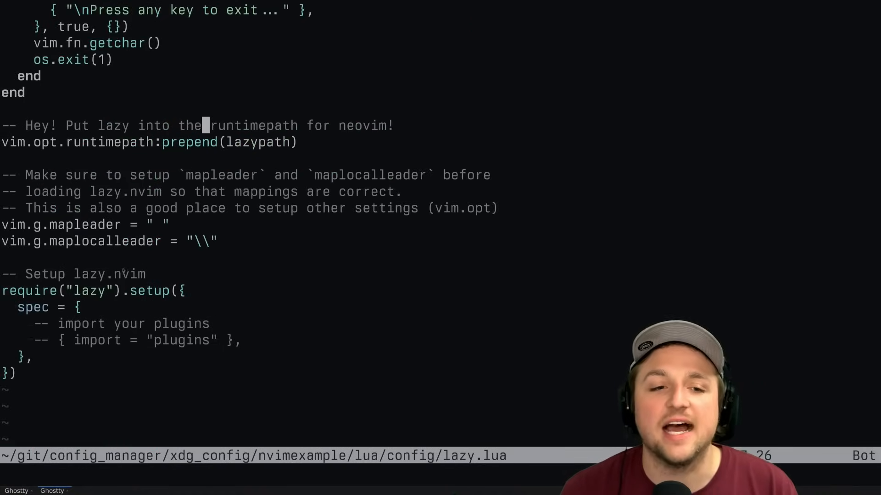
drag(67, 290, 194, 291)
click(205, 292)
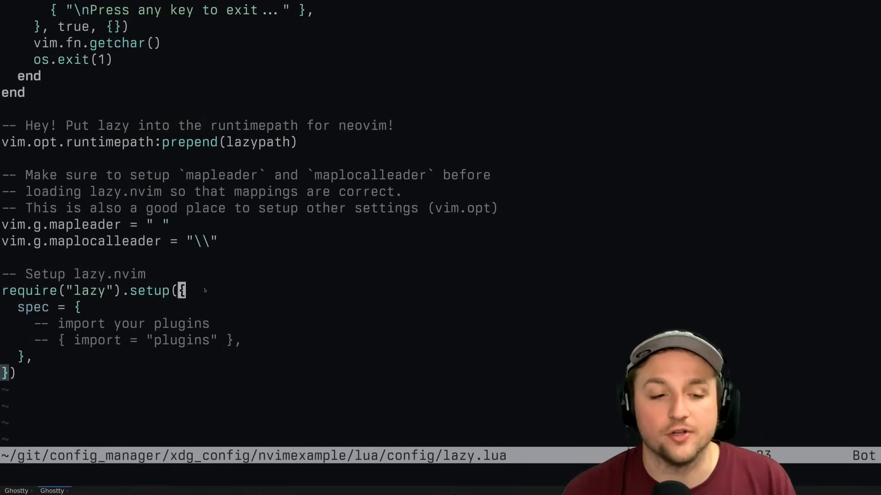
Advance to the Install slide, then view the lazy.nvim installation docs and the bottom of Neovim PR #4932.
key(alt+Tab)
key(Right)
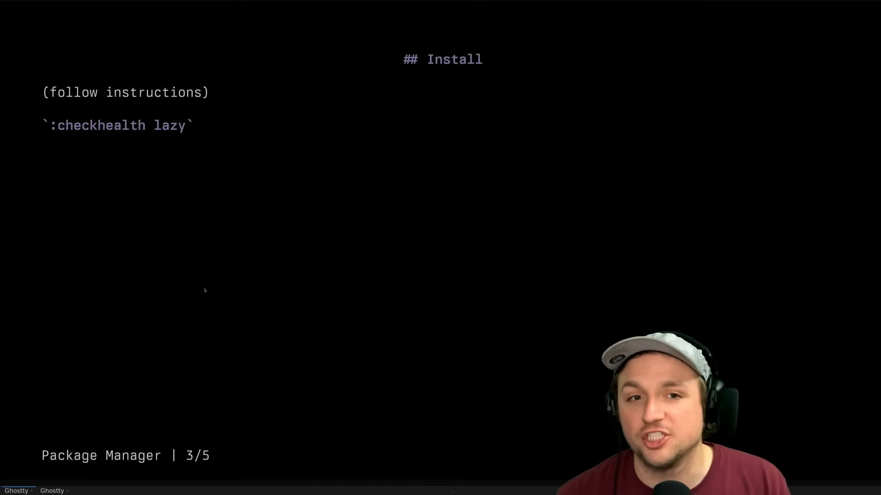
key(alt+Tab)
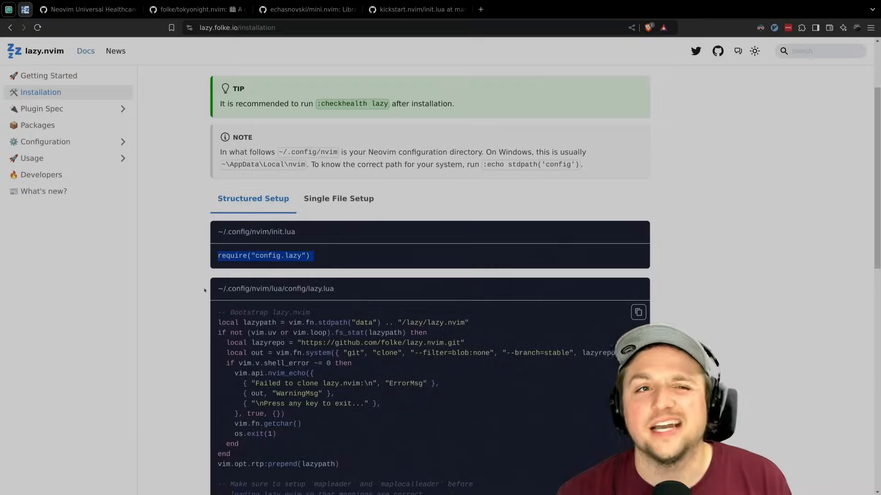
key(ctrl+1)
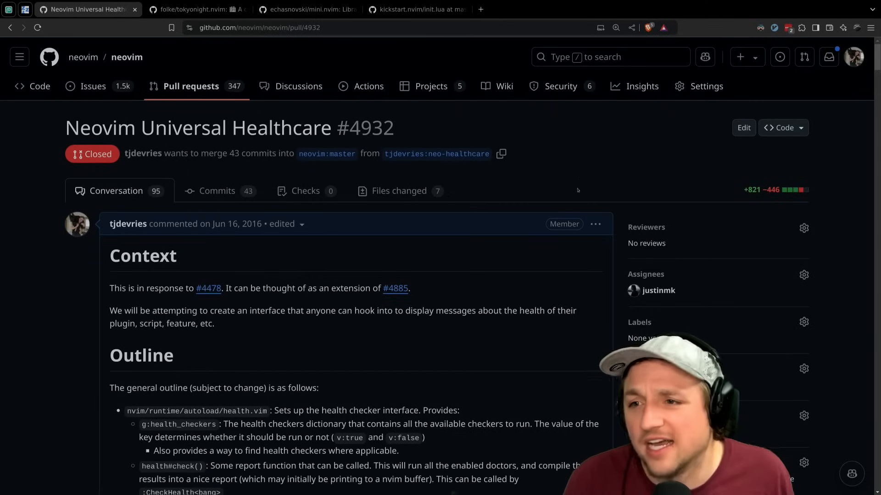
key(End)
scroll(562, 294, up, 3)
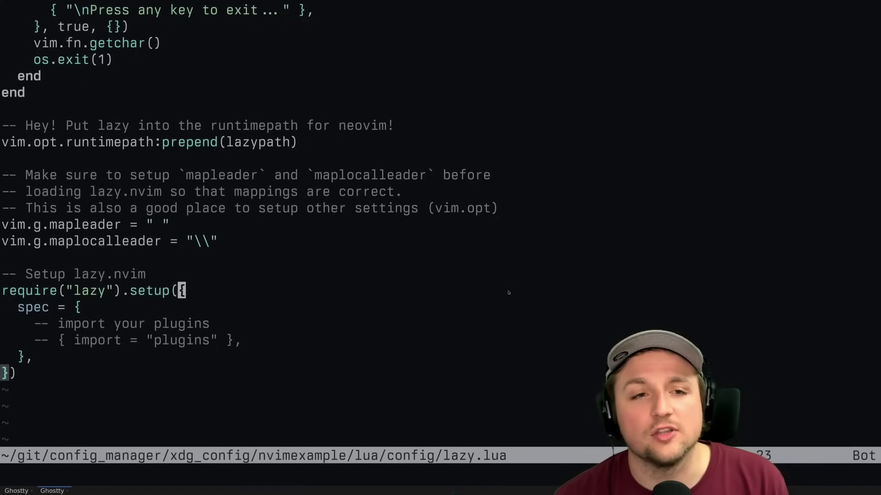
text(:chea)
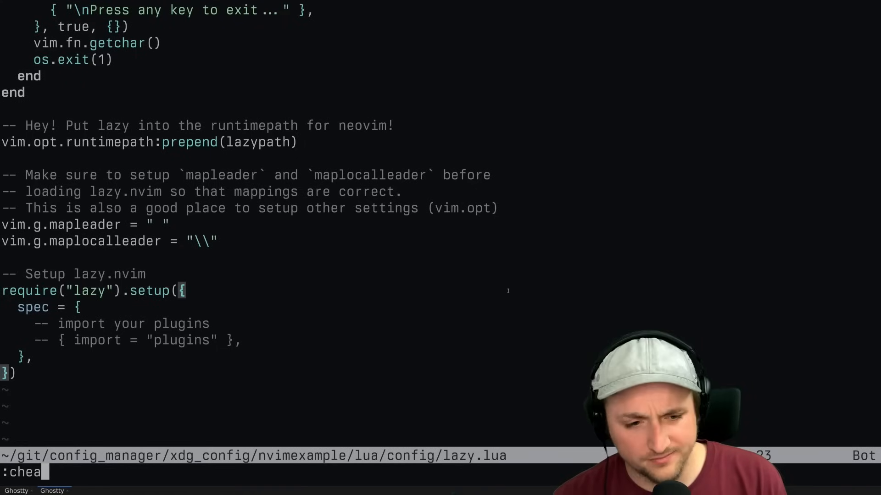
Run :checkhealth lazy, read the report showing lazy.nvim OK, then :qa back to the shell.
key(Tab)
text(lazy)
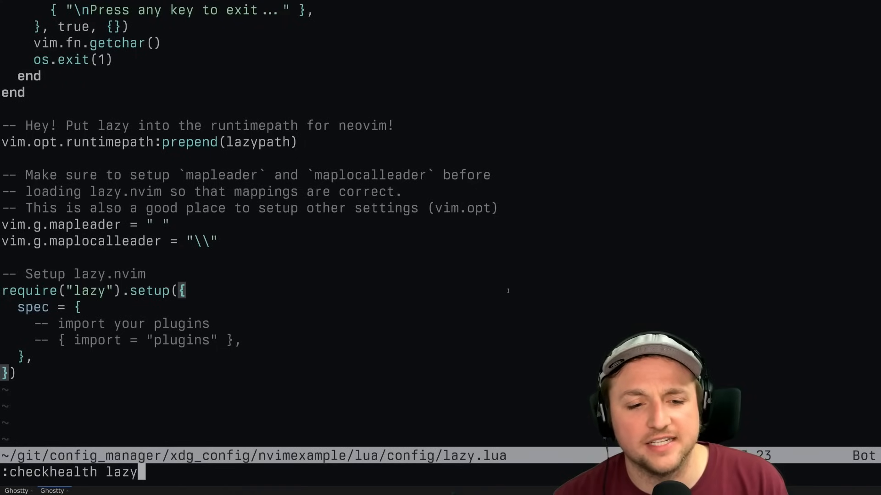
key(Return)
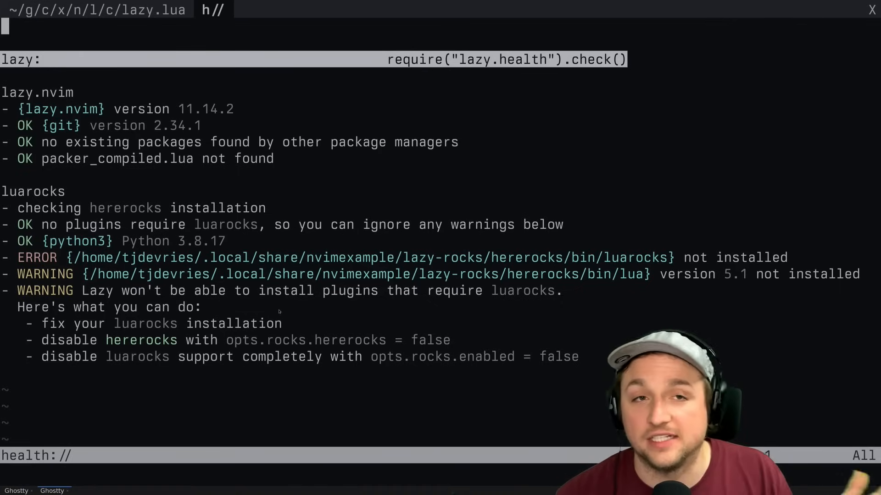
text(:qa)
key(Return)
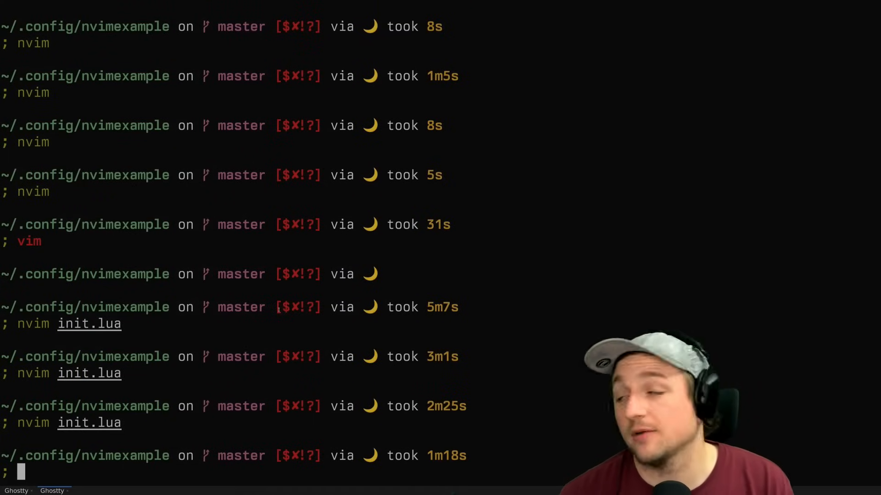
Relaunch nvim init.lua from the shell and open lua/config/lazy.lua with :e.
key(Up)
key(Return)
text(:e)
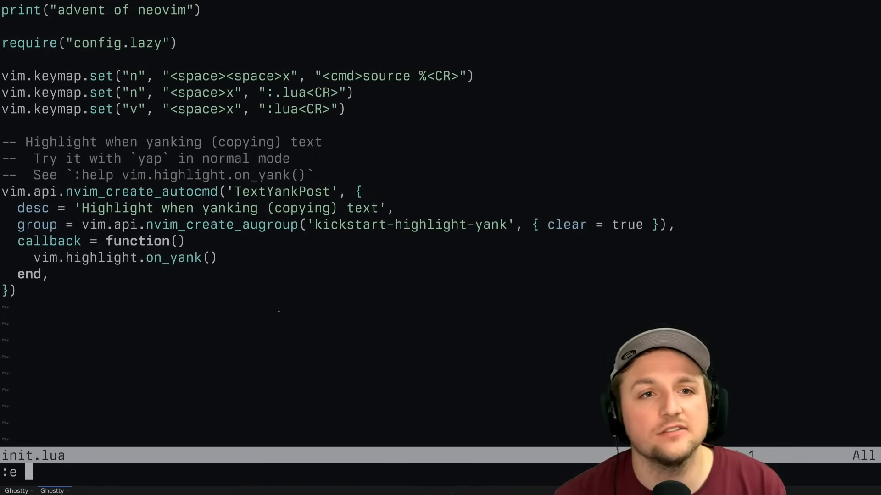
text(lua/config/lazy.lua)
key(Return)
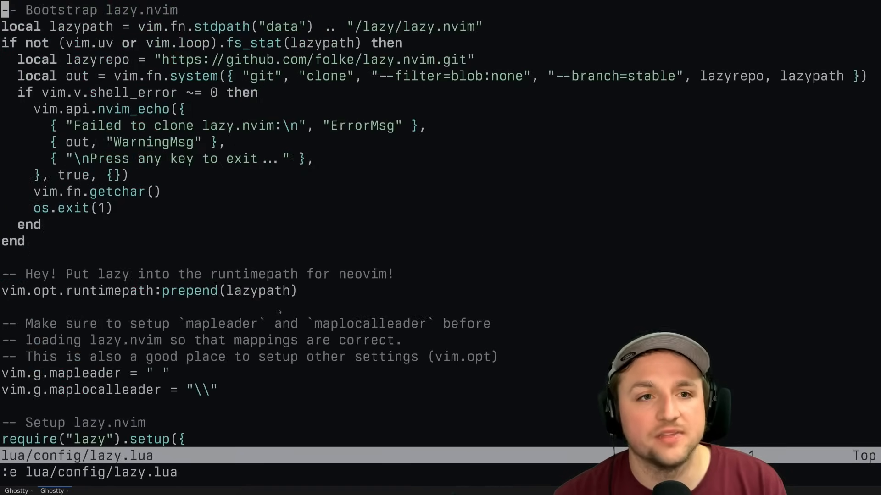
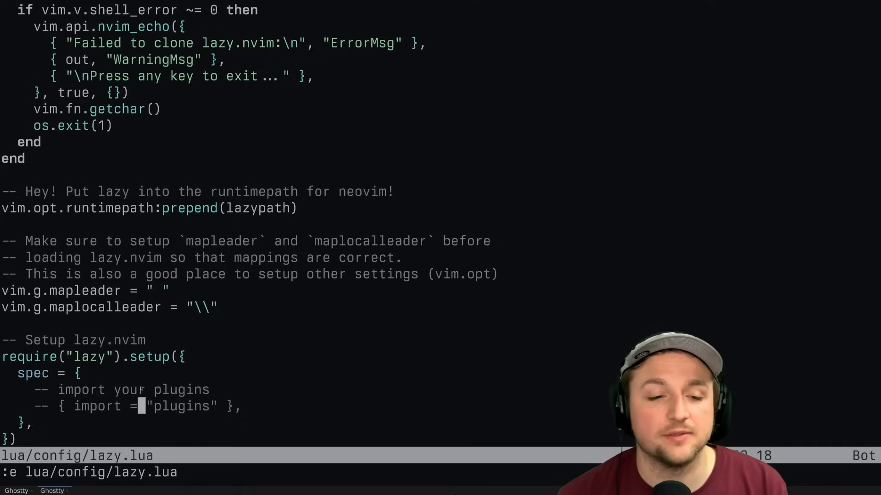
Open a blank line under 'spec = {' in lazy.lua and leave insert mode.
key(k)
key(k)
key(o)
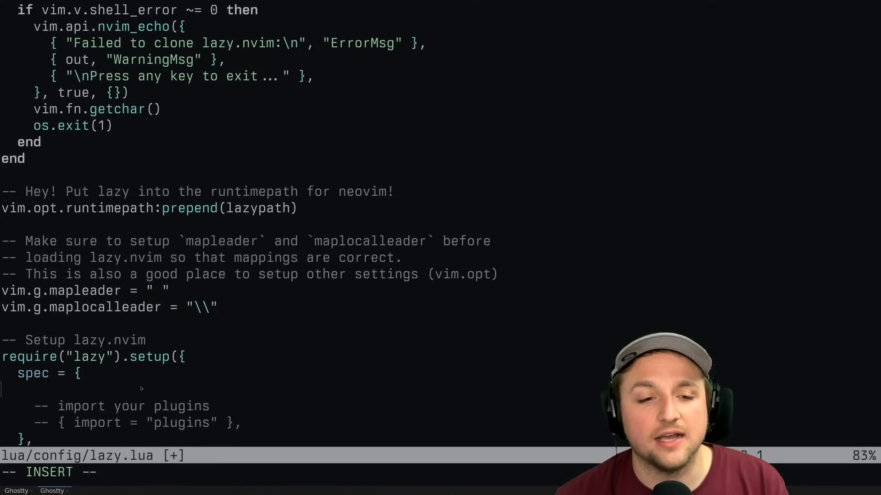
key(Escape)
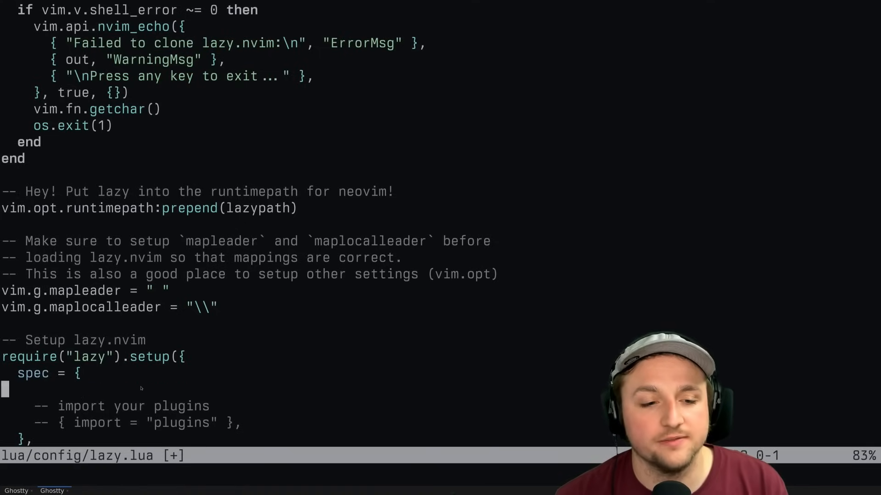
Review the colorscheme install slide and the tokyonight repository page, then return to lazy.lua.
key(ctrl+shift+Tab)
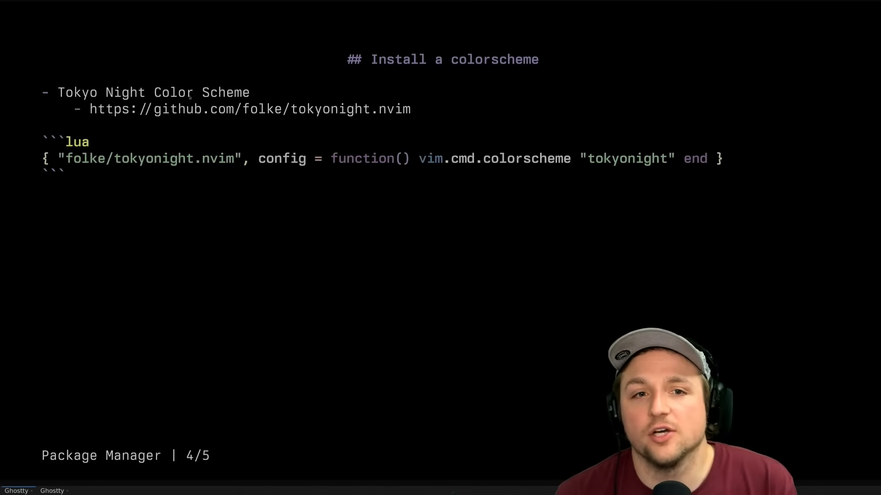
key(alt+Tab)
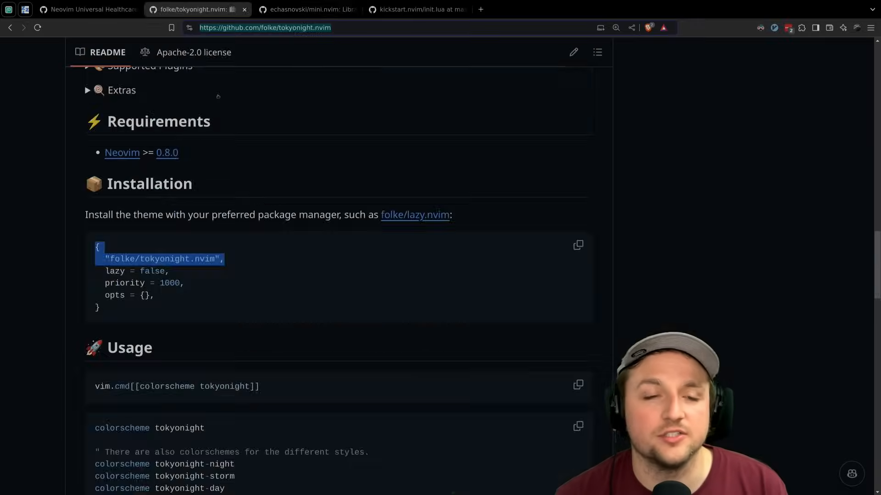
key(ctrl+Tab)
key(ctrl+shift+Tab)
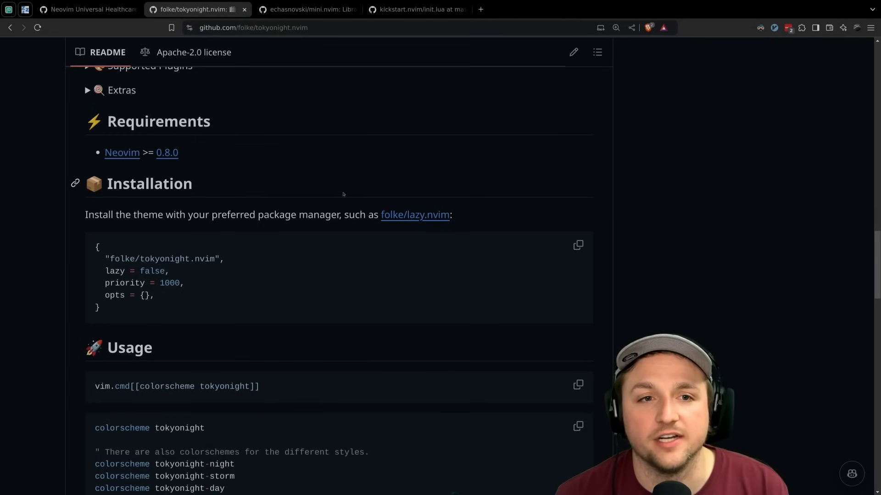
scroll(253, 187, up, 15)
scroll(252, 187, down, 5)
scroll(252, 186, down, 5)
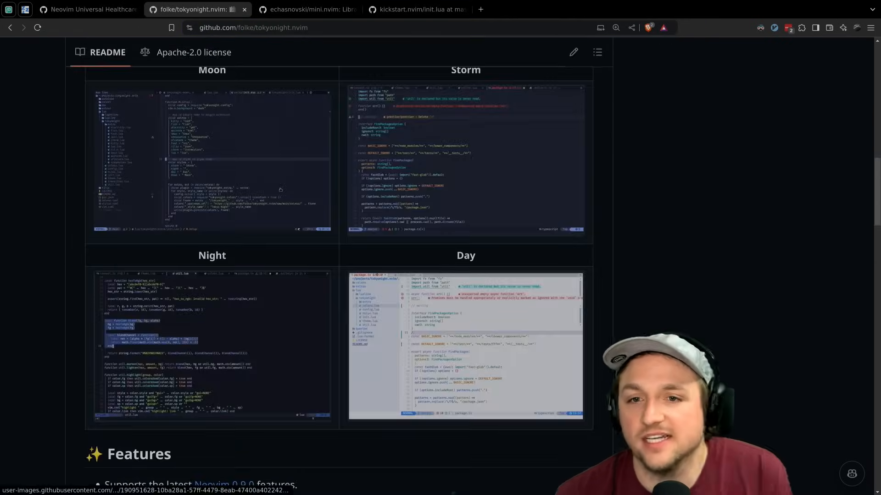
key(alt+Tab)
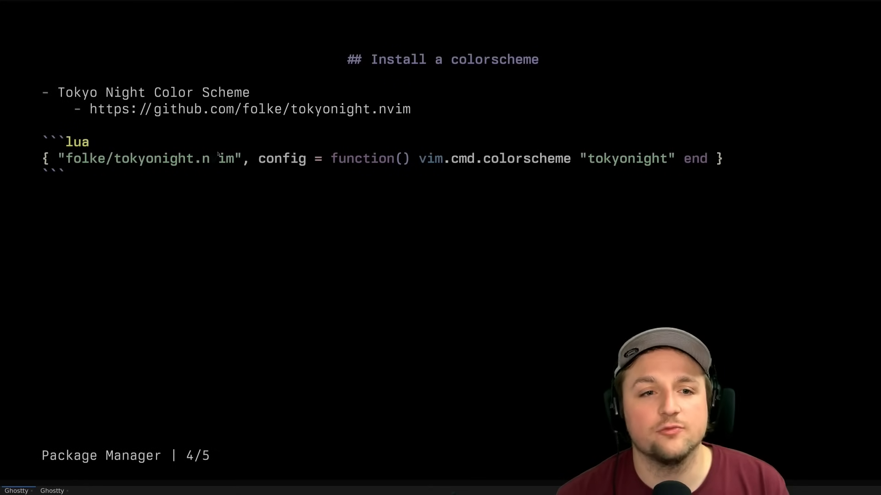
key(alt+Tab)
Paste the folke/tokyonight.nvim spec line into the table and fix its indentation.
key(i)
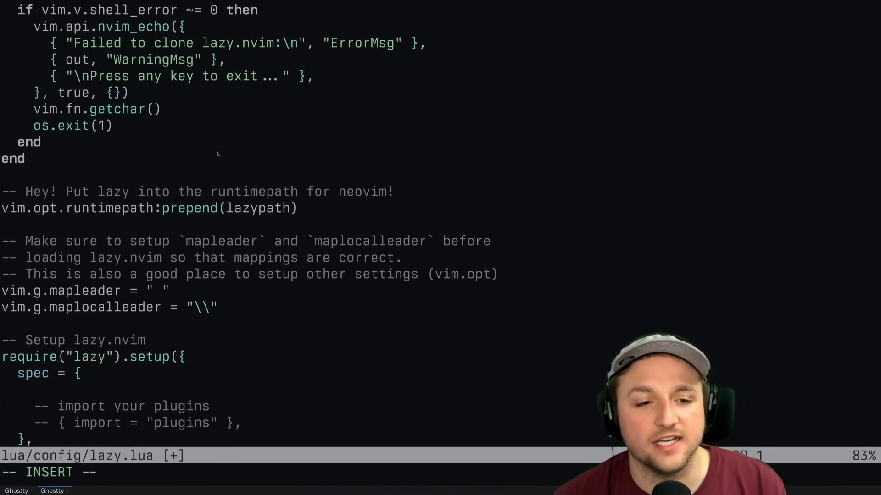
key(ctrl+shift+v)
key(Escape)
key(=)
key(=)
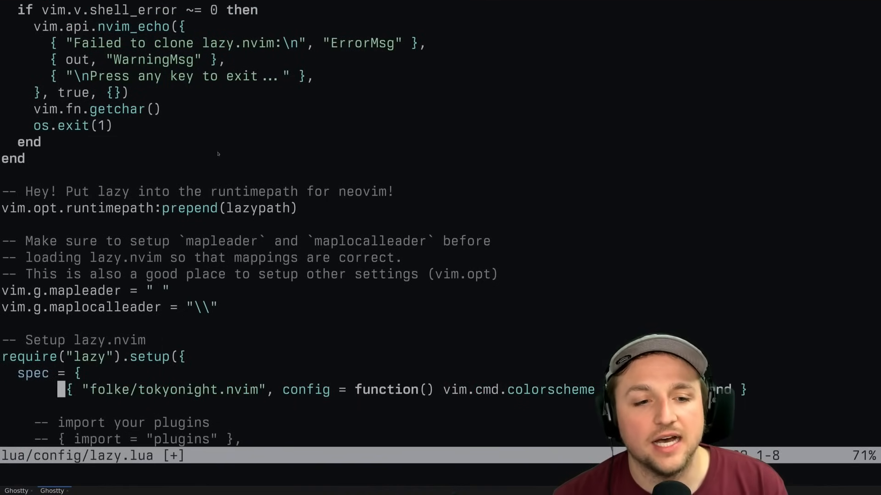
key(d0)
key(i)
key(Escape)
Delete the leftover blank line and highlight the whole spec table for review.
key(k)
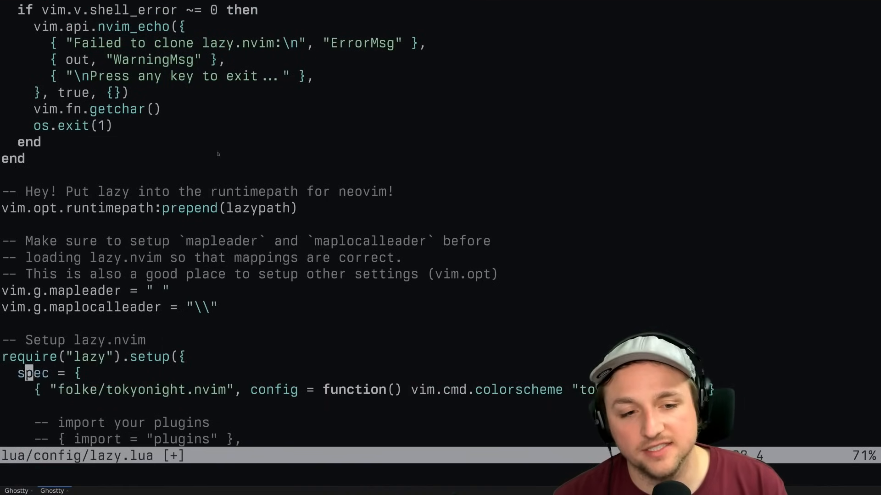
key(j)
key(d)
key(d)
scroll(286, 159, down, 1)
key(k)
key(k)
key(dollar)
key(v)
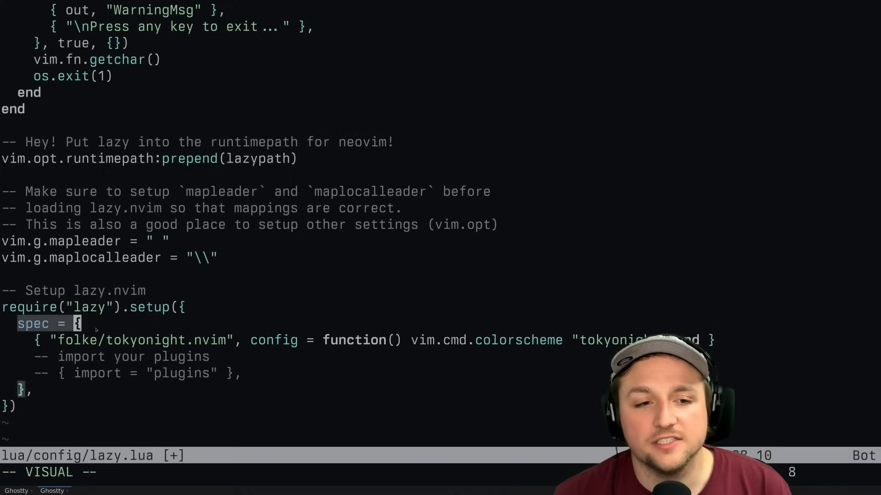
key(percent)
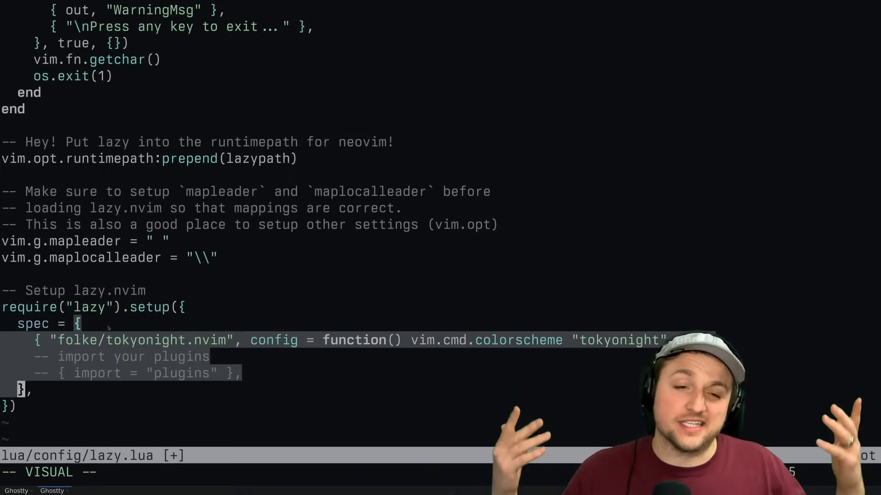
key(Escape)
Point out the repository name, the config key and its colorscheme function, then save lazy.lua.
key(j)
key(^)
key(w)
key(v)
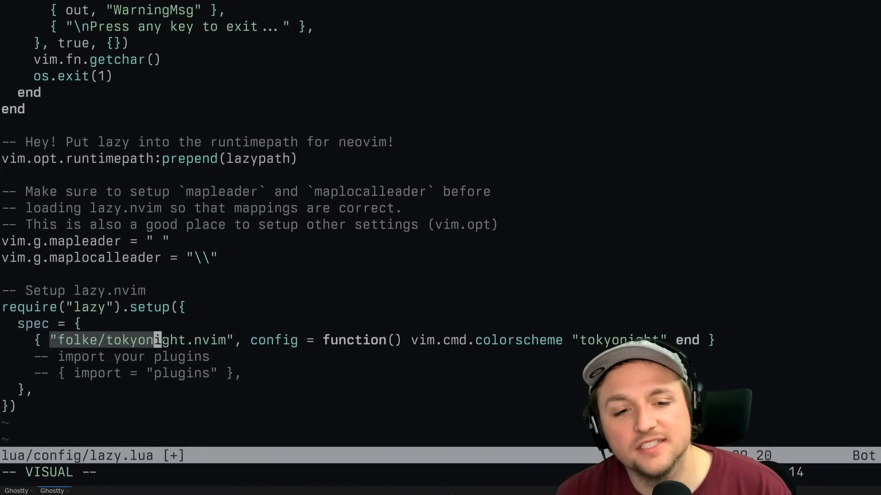
key(E)
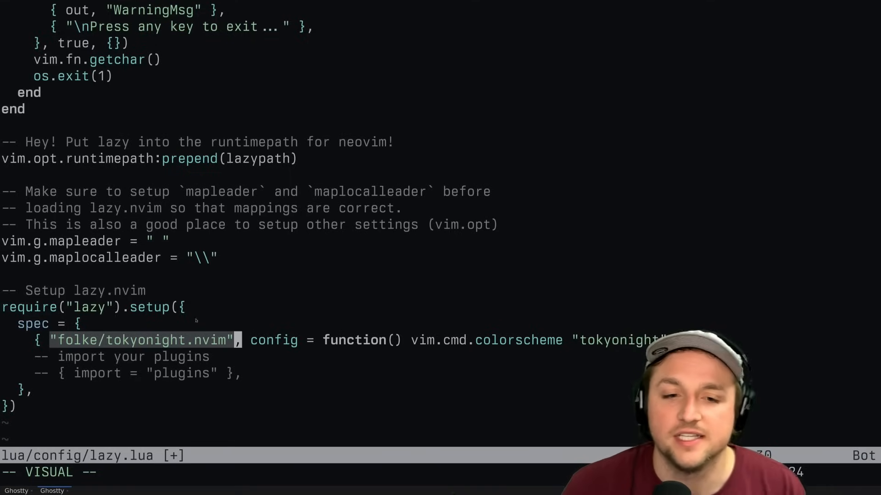
key(Escape)
key(b)
key(w)
key(w)
key(v)
key(w)
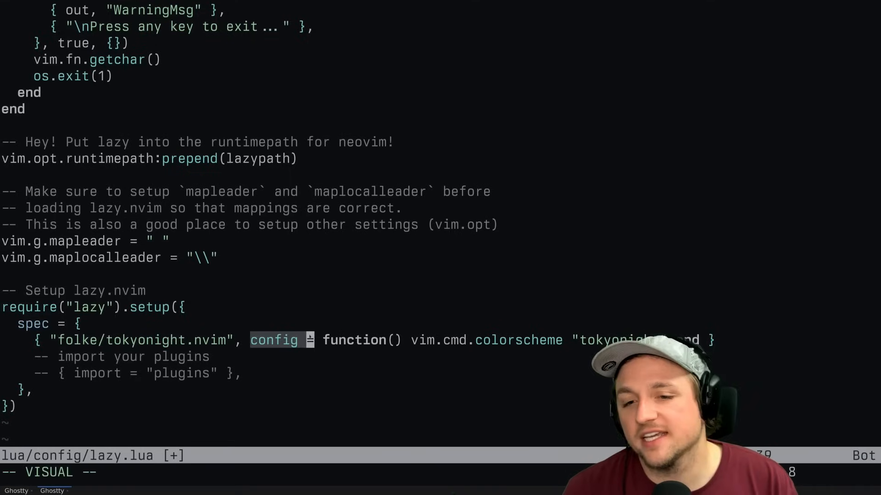
key(Escape)
key(w)
key(w)
key(b)
key(l)
key(v)
key(W)
key(W)
key(W)
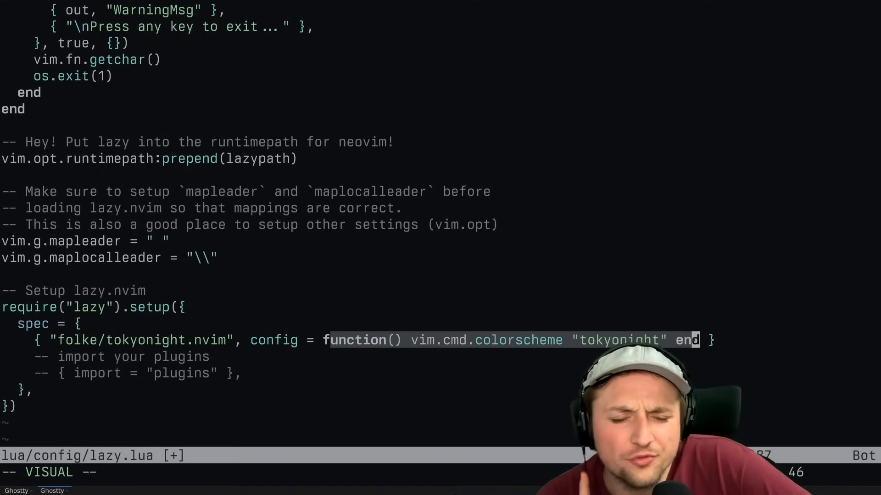
key(Escape)
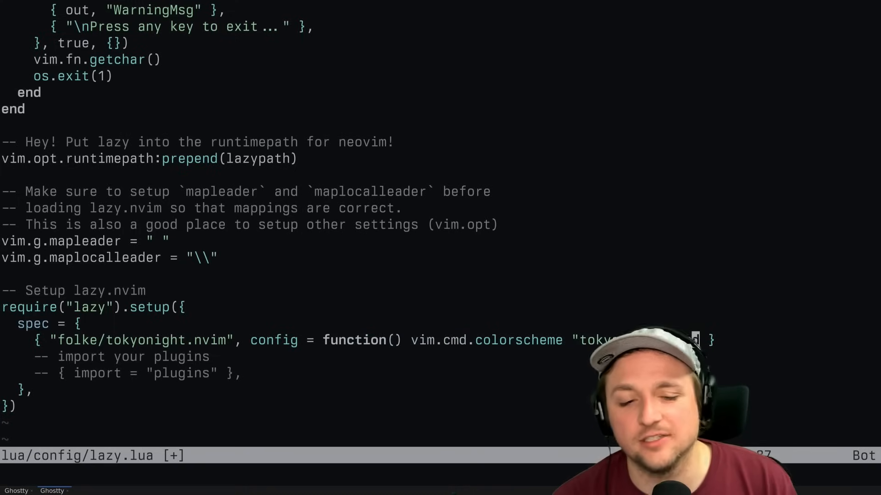
text(:w)
key(Return)
text(:qa)
Quit, relaunch nvim init.lua so lazy.nvim installs tokyonight, and close the lazy window.
key(Return)
key(Up)
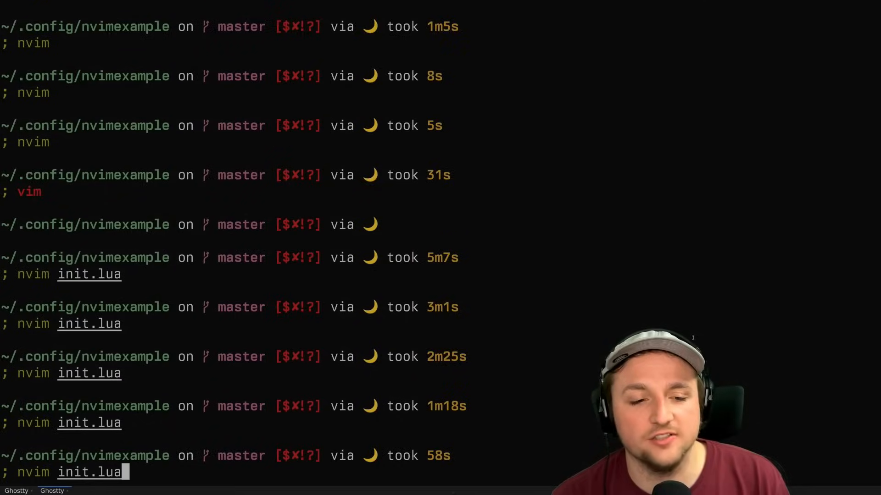
key(Return)
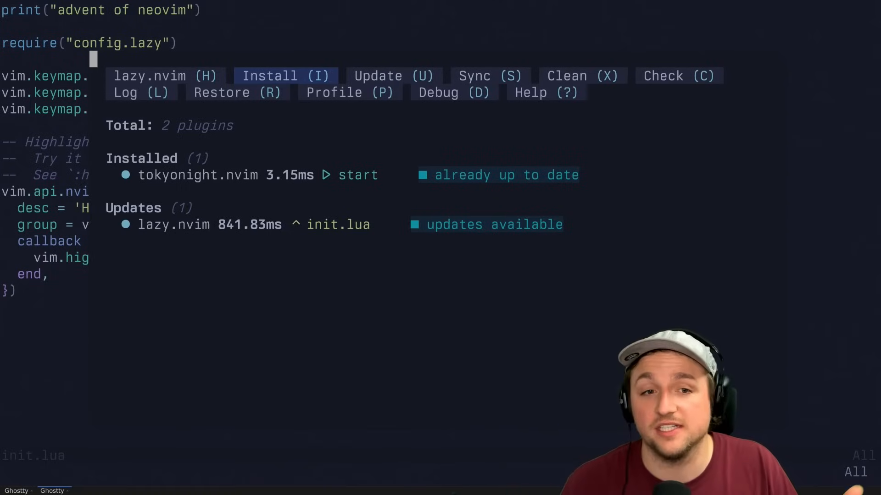
text(:q)
key(Return)
key(j)
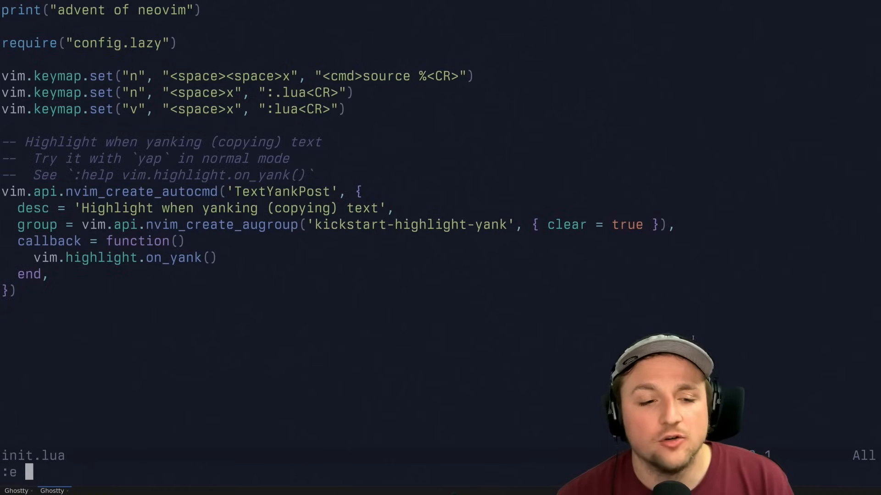
text(~/.local/share/)
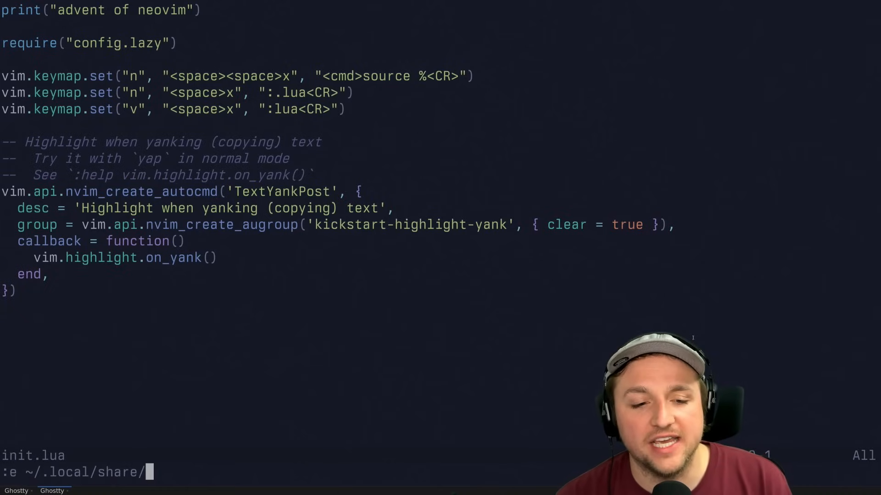
text(nvimexample/)
Browse ~/.local/share/nvimexample/lazy/ into the installed tokyonight.nvim folder in netrw.
key(Return)
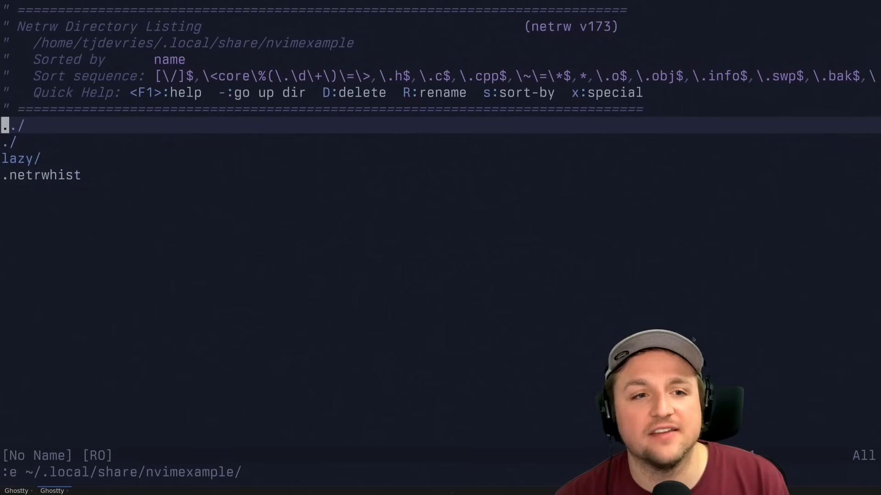
key(j)
key(j)
key(Return)
key(j)
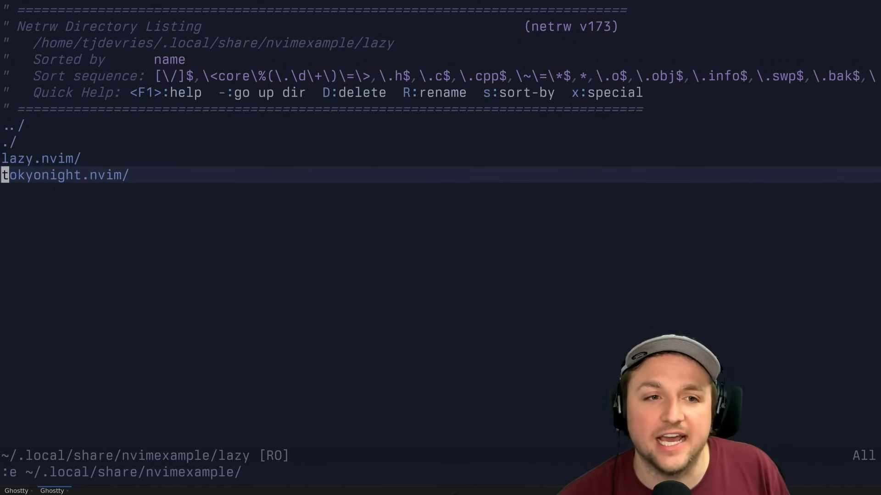
key(Return)
key(j)
key(j)
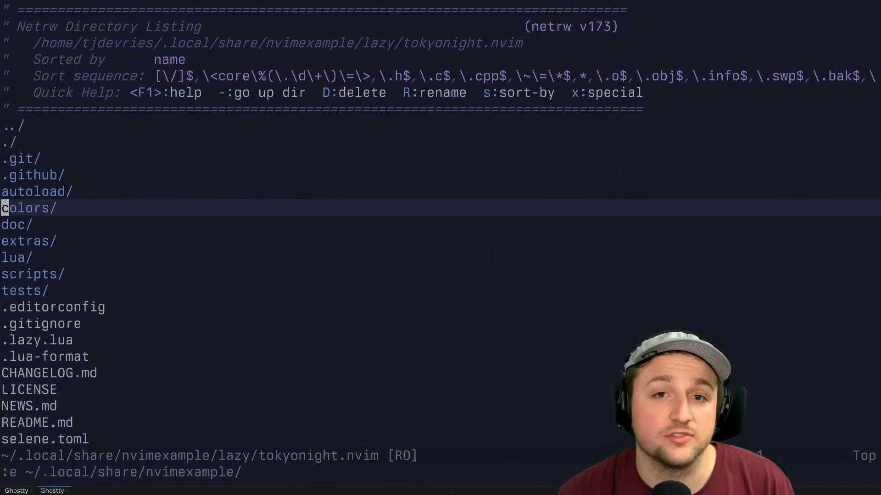
Compare the folder with the tokyonight.nvim GitHub repository and return to the listing.
key(alt+Tab)
scroll(247, 58, up, 10)
scroll(247, 57, up, 3)
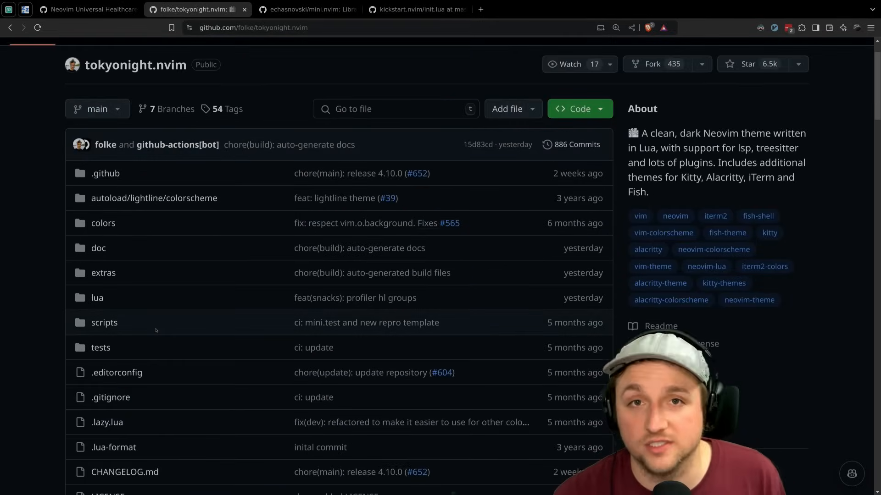
key(alt+Tab)
text(:e)
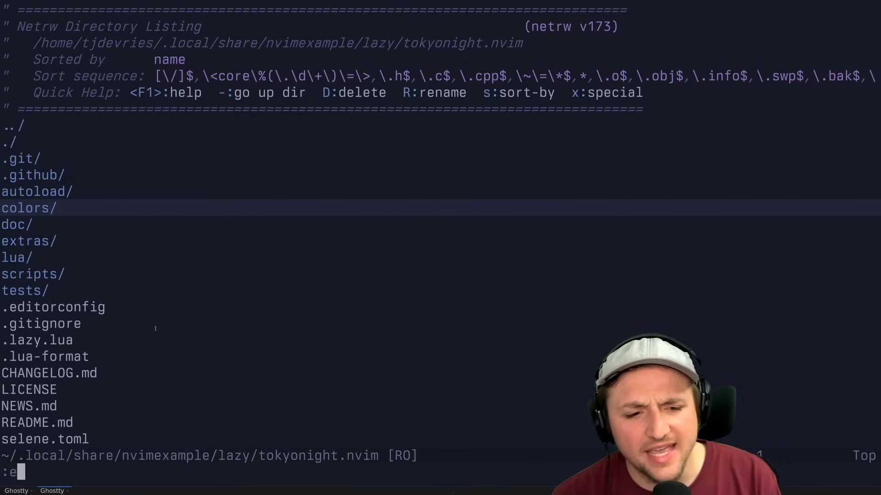
text(cho nvim_list_runtime_paths())
key(Return)
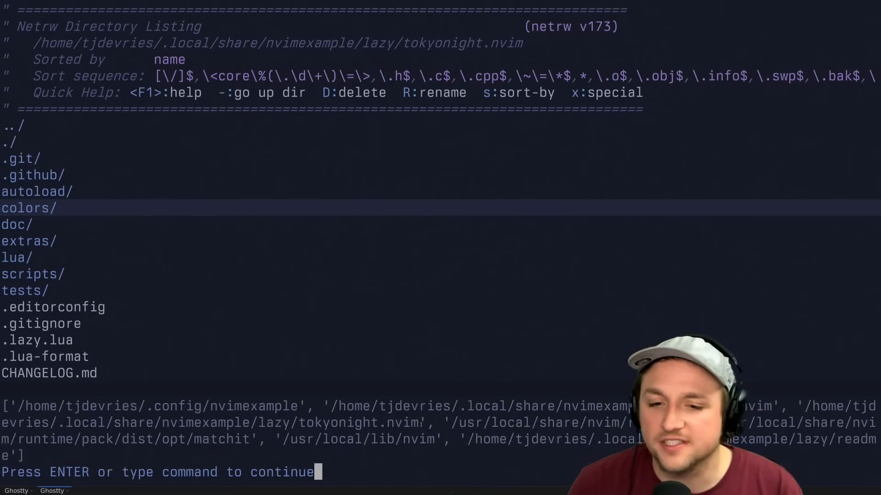
drag(421, 423, 290, 422)
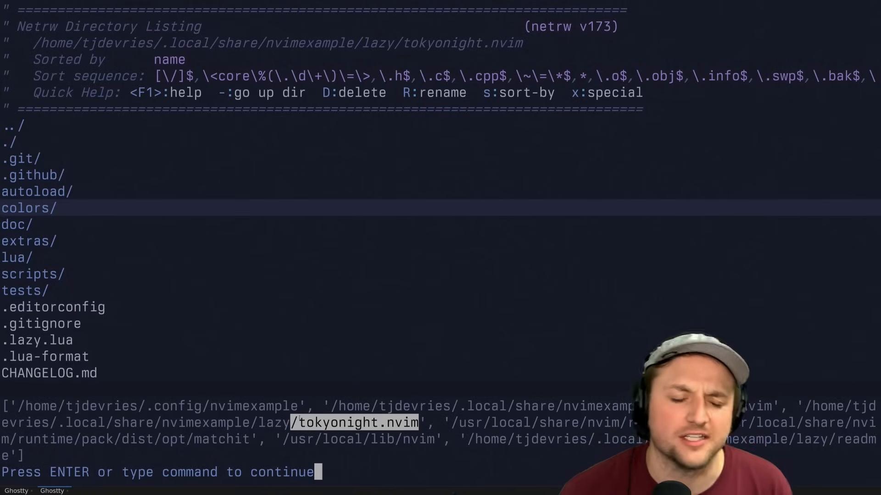
key(Return)
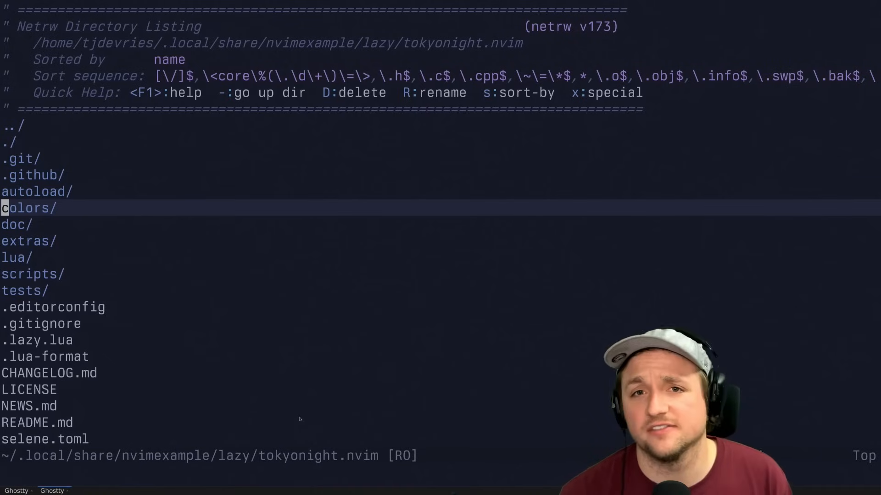
Bring up the mini.nvim repository page with its README in the browser.
key(alt+Tab)
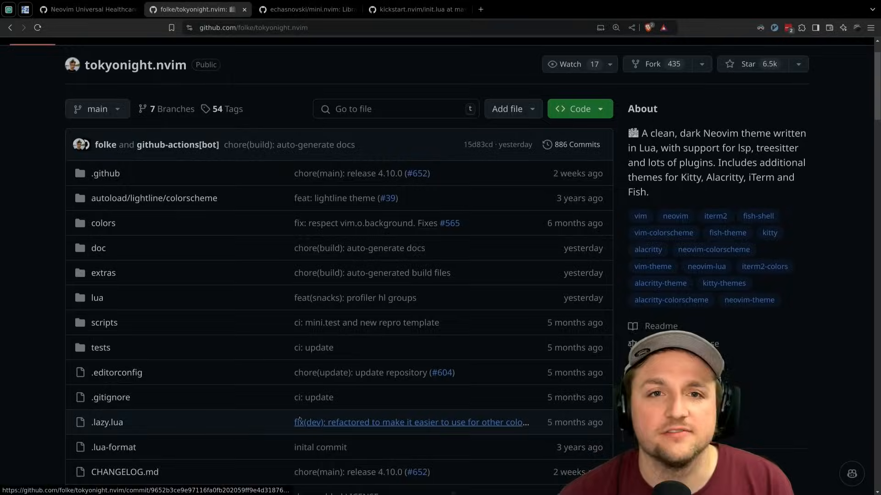
key(ctrl+Tab)
scroll(272, 225, up, 2)
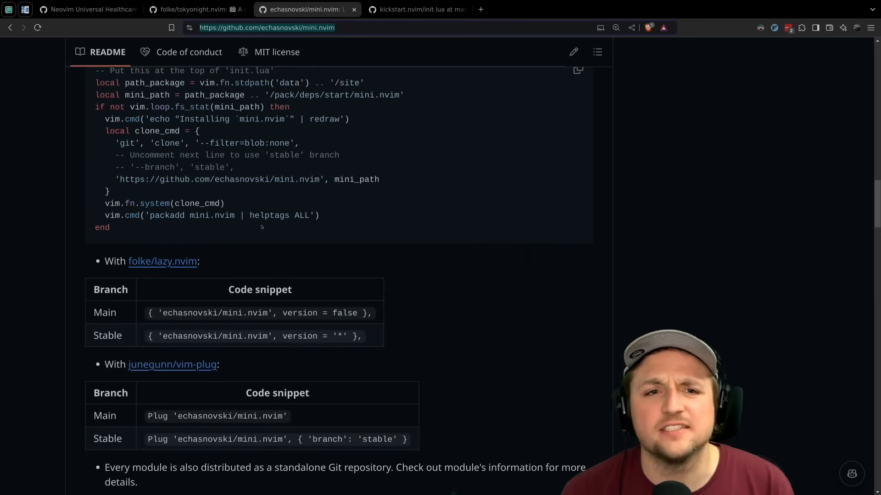
scroll(281, 240, up, 3)
scroll(414, 232, down, 5)
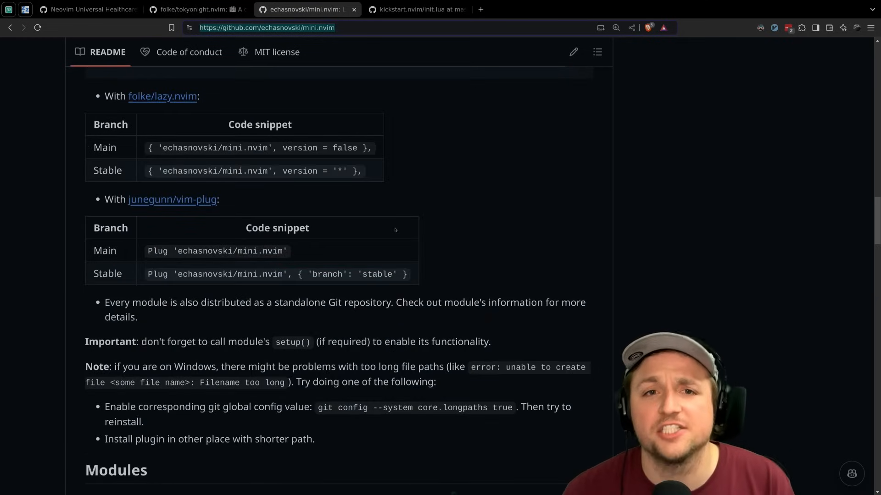
scroll(396, 229, up, 6)
scroll(394, 231, up, 2)
scroll(391, 233, up, 3)
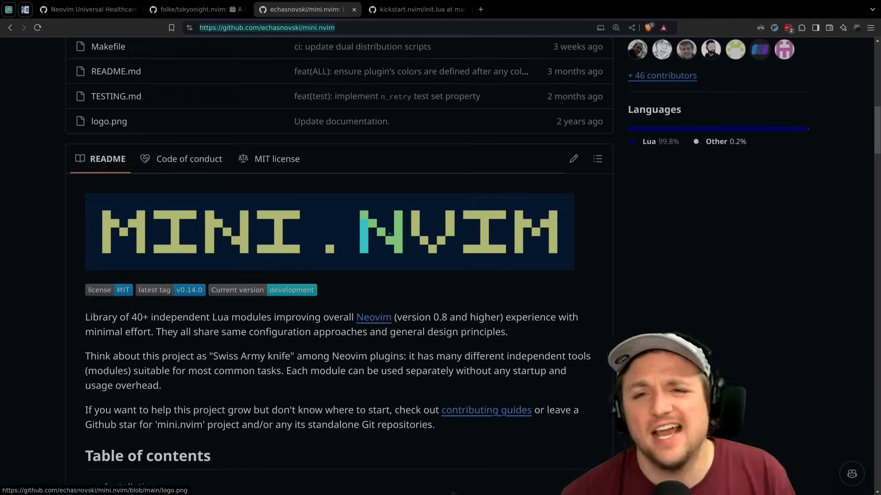
Advance the slides to 'Install mini' and return to the Neovim folder listing.
key(alt+Tab)
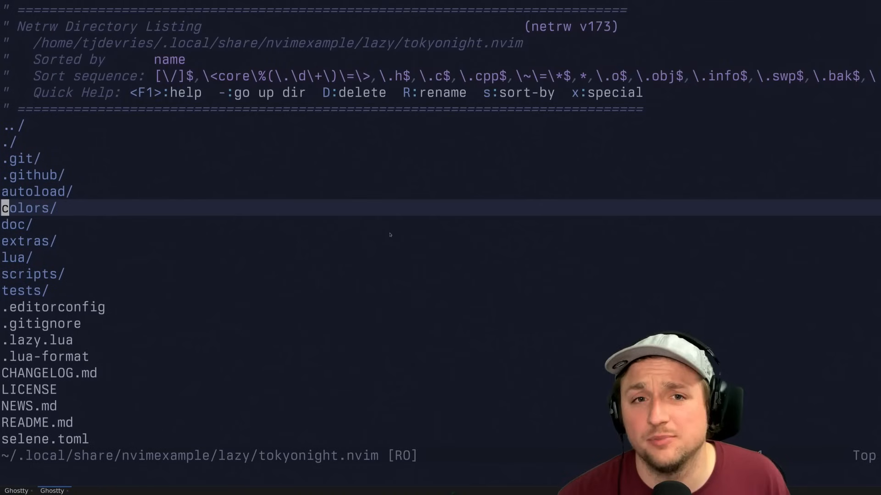
key(alt+Tab)
key(n)
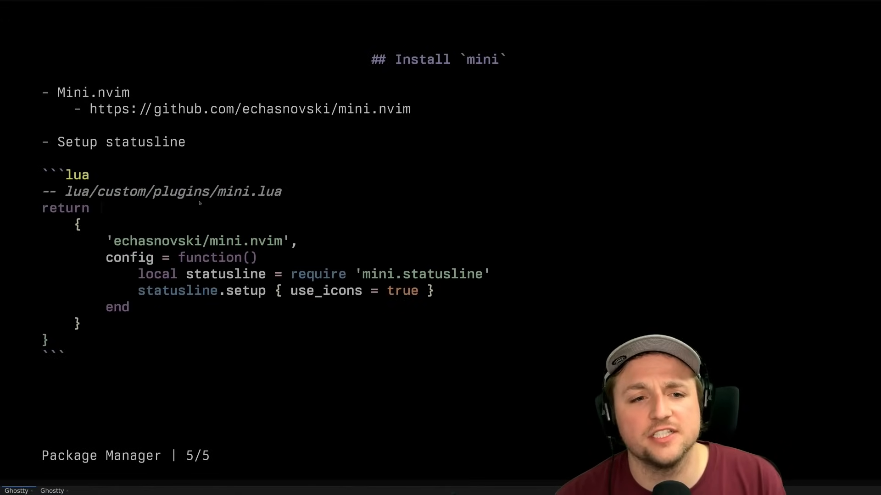
key(ctrl+Tab)
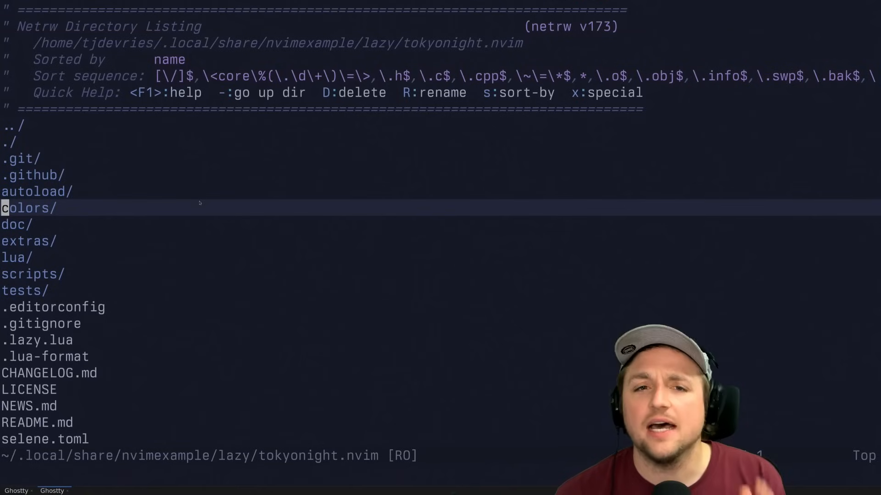
text(:qa)
Quit to the shell, relaunch Neovim on init.lua and open lua/config/lazy.lua.
key(Return)
text(:e)
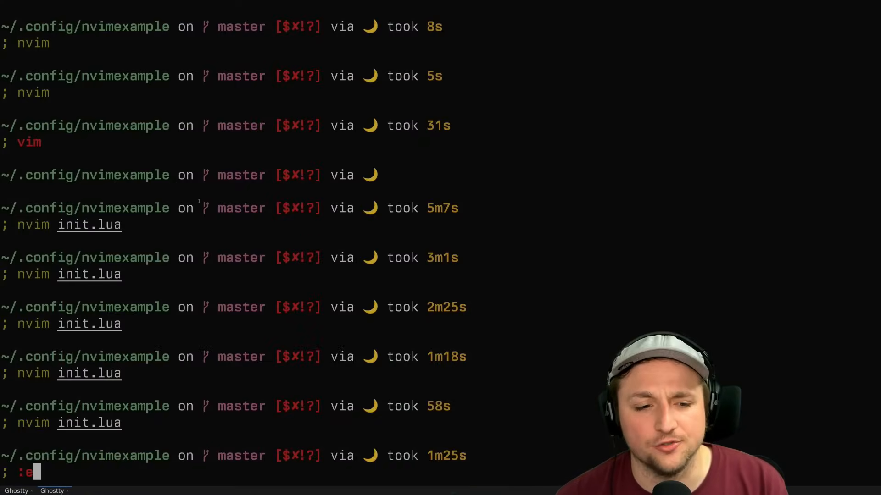
key(Return)
text(nvim)
key(Right)
key(Return)
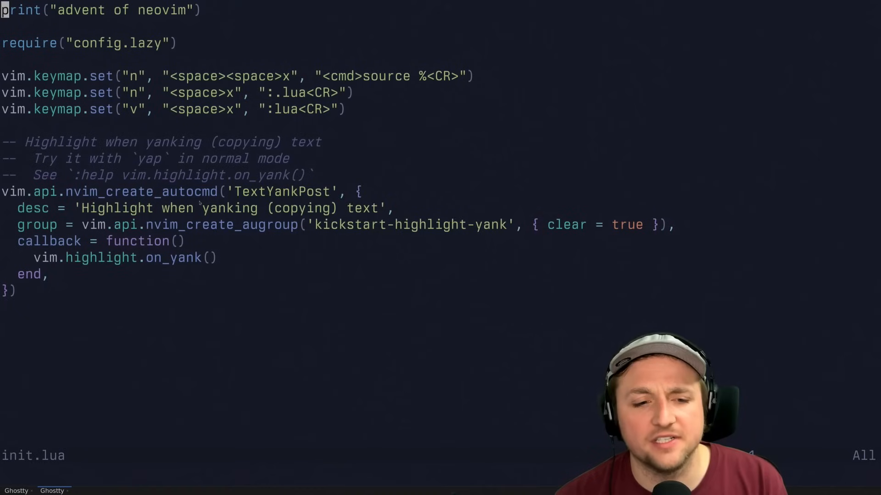
text(:e l)
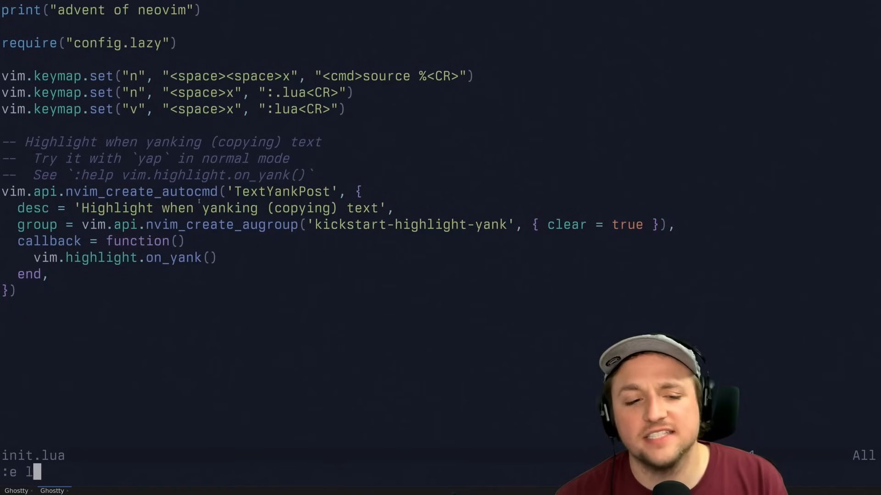
text(ua/config/)
key(Tab)
key(Return)
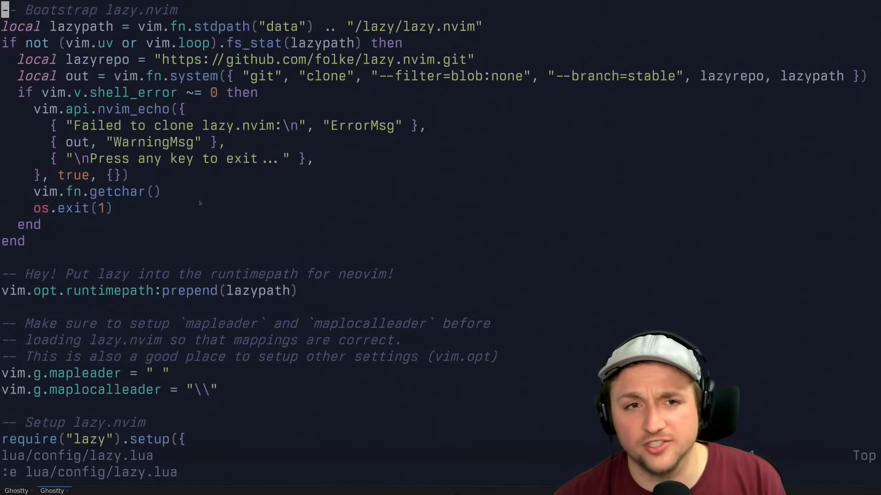
scroll(79, 199, down, 7)
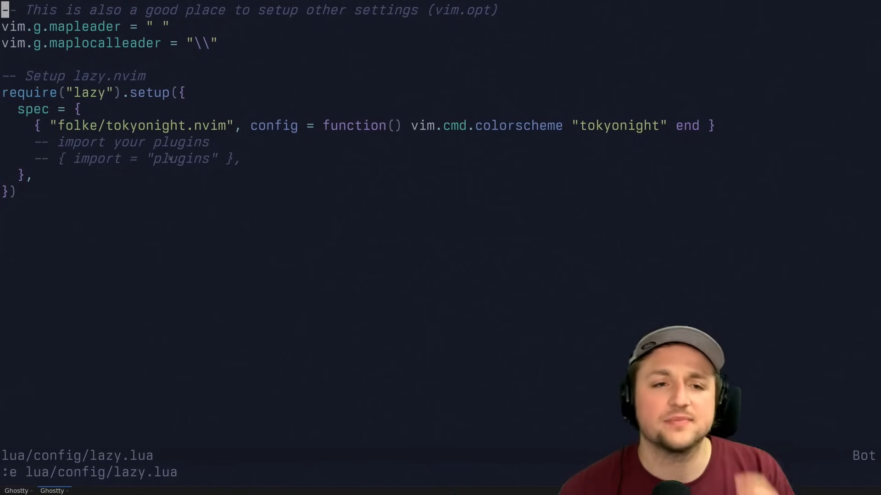
Uncomment the plugins import as 'custom.plugins', delete the import-your-plugins comment, and save.
key(j)
key(j)
key(j)
key(j)
key(j)
key(j)
key(g)
key(c)
key(c)
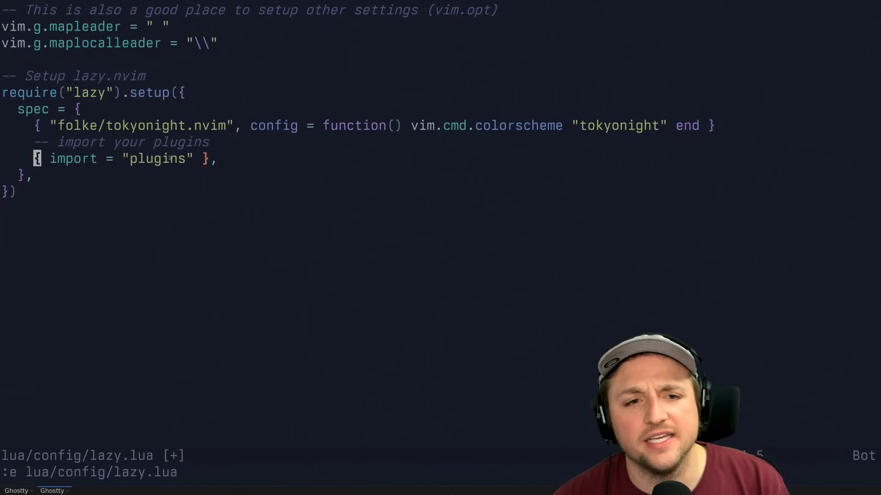
text(acustom.)
key(Escape)
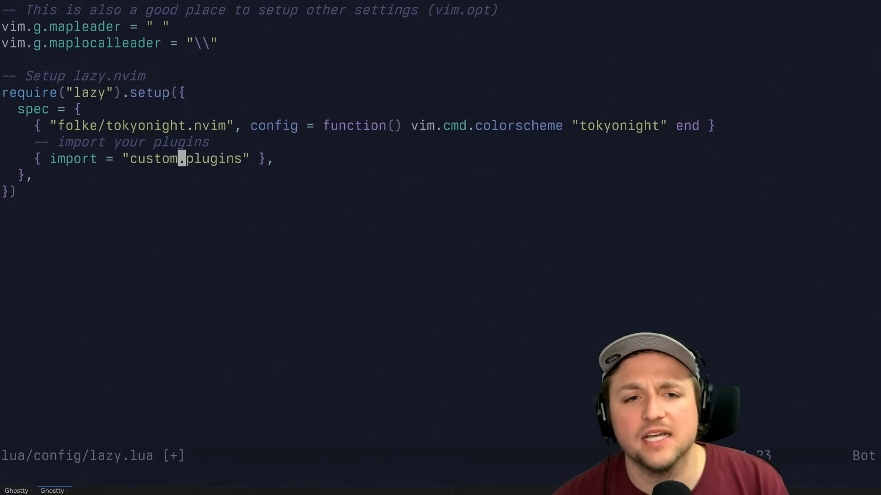
text(:w)
key(Return)
key(j)
key(k)
key(d)
key(d)
text(:w)
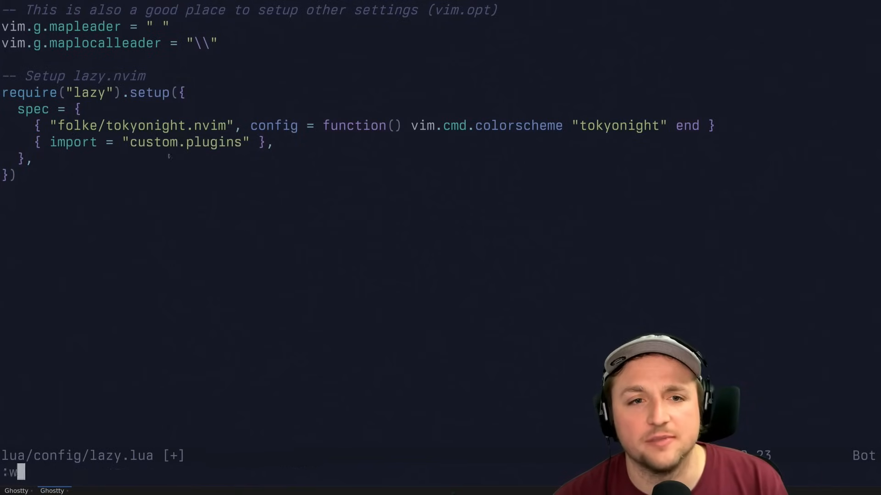
key(Return)
text(:q)
Quit Neovim and list the config directory and lua/config contents in the shell.
key(Return)
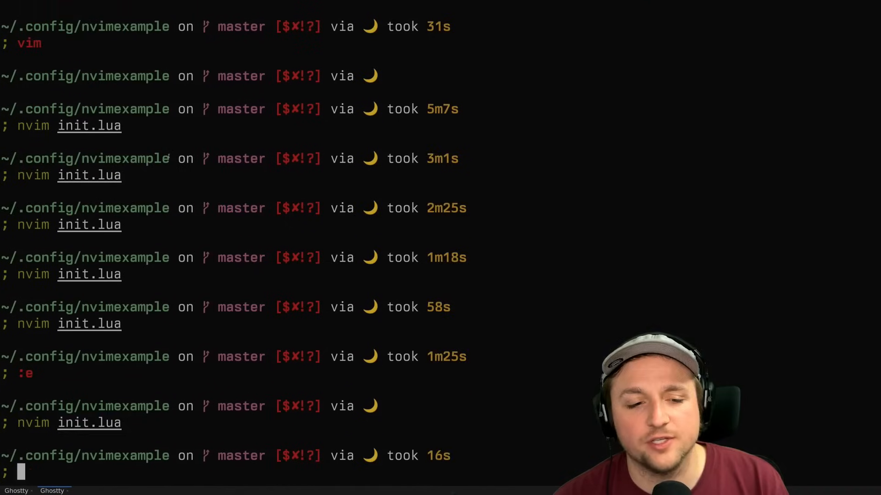
text(ll)
key(Return)
text(ls l)
key(Tab)
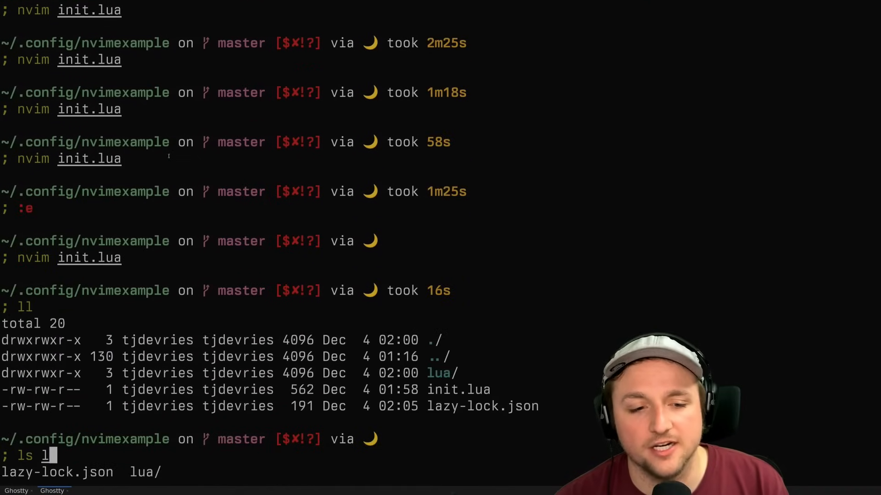
text(u)
key(Tab)
text(c)
key(Tab)
key(Return)
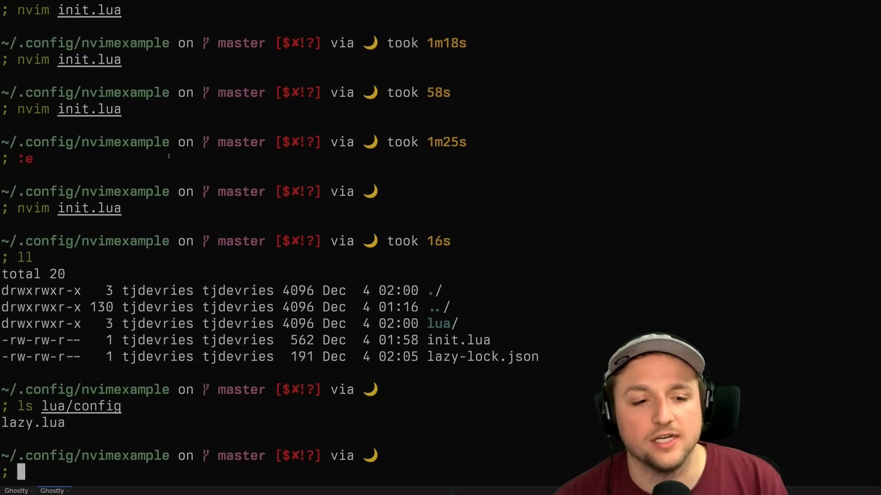
text(nvi)
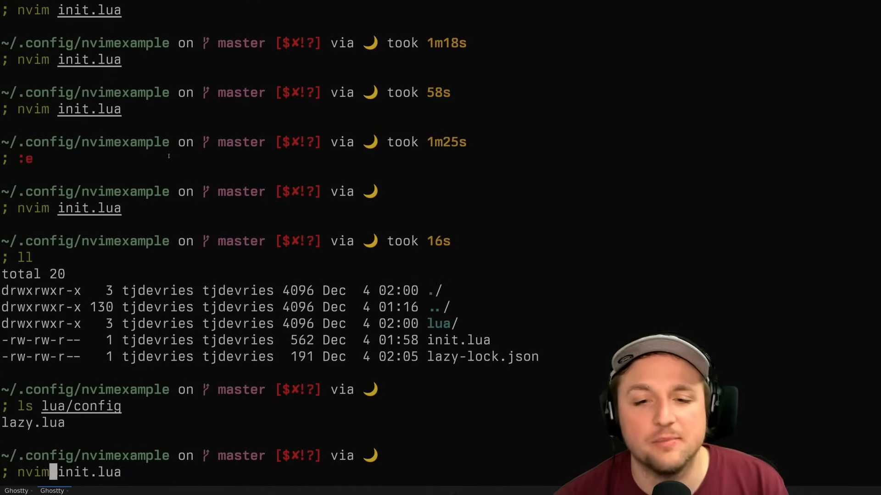
text(m)
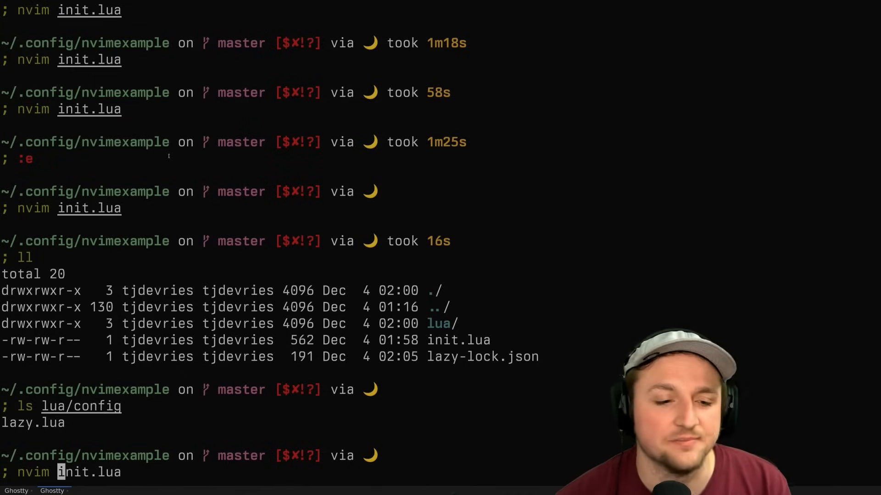
Create the lua/config/plugins folder with mkdir and prepare nvim init.lua.
key(ctrl+c)
text(mkdir lua/a)
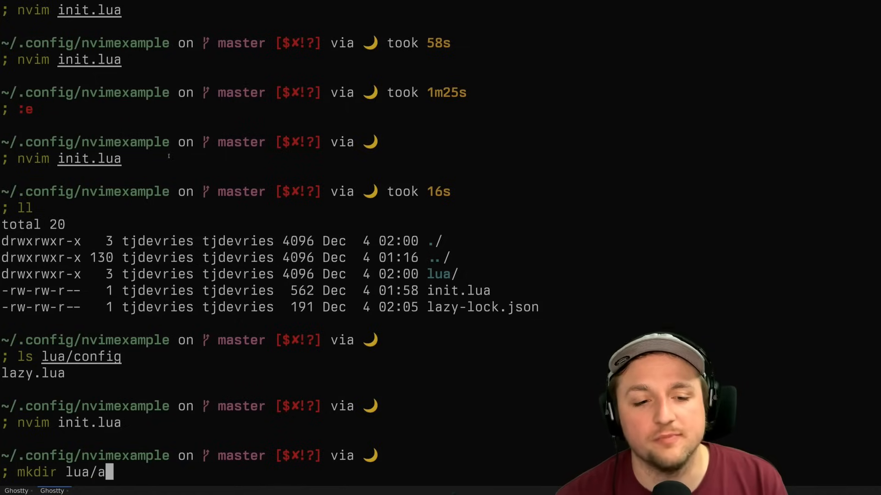
key(Tab)
text(plugins)
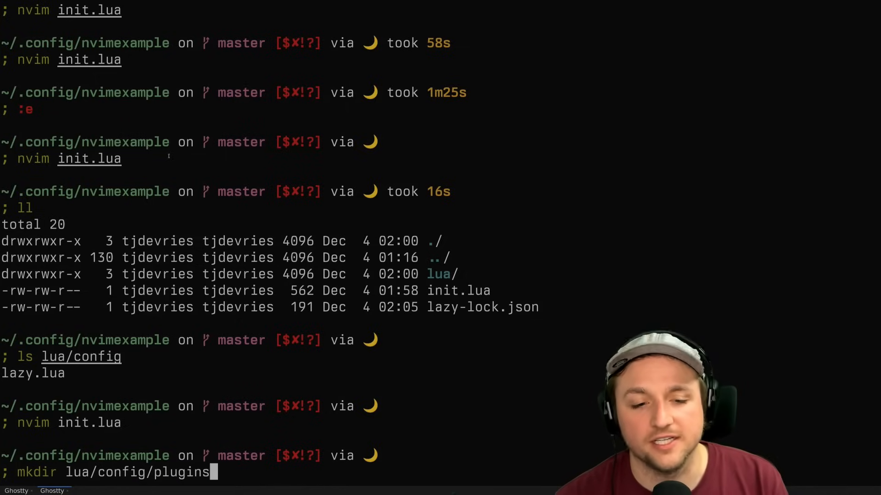
key(Return)
text(n)
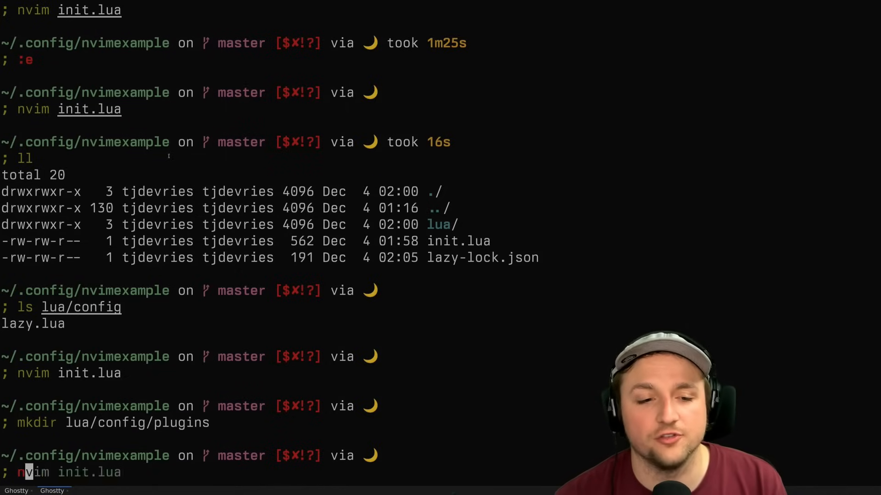
text(vim i)
key(Tab)
Launch Neovim past the brace error, change the lazy.lua import from custom.plugins to config.plugins, and save.
key(Return)
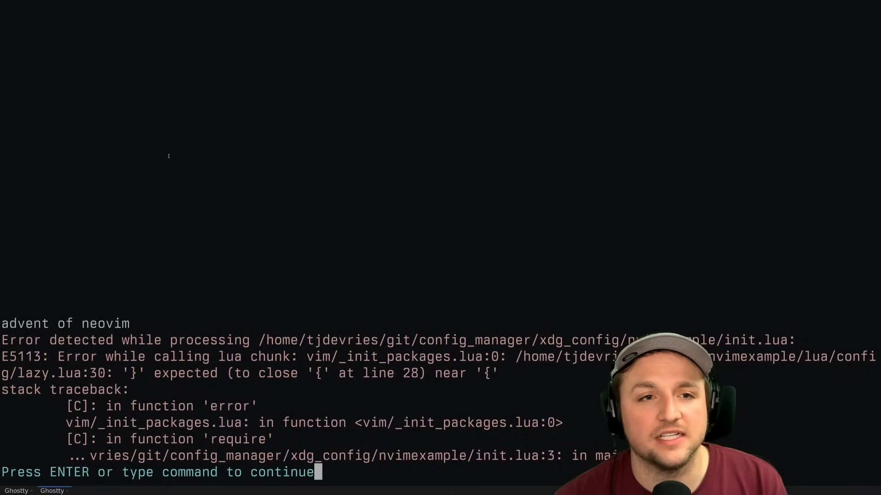
key(Return)
text(:e i)
key(Tab)
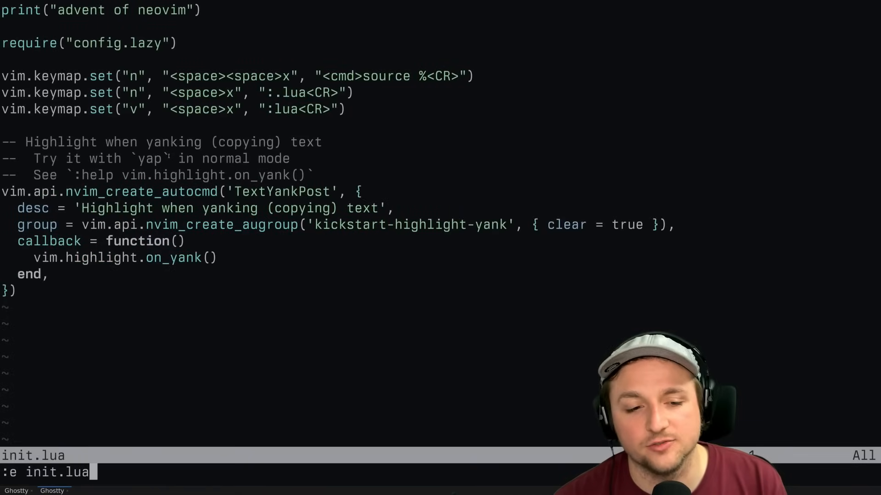
key(BackSpace)
key(BackSpace)
key(BackSpace)
text(l)
key(Tab)
text(c)
key(Tab)
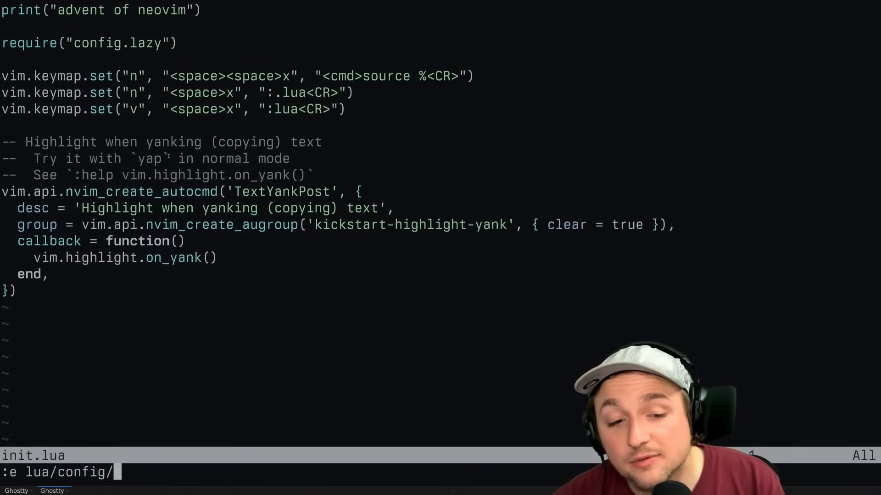
key(Tab)
key(Return)
key(shift+g)
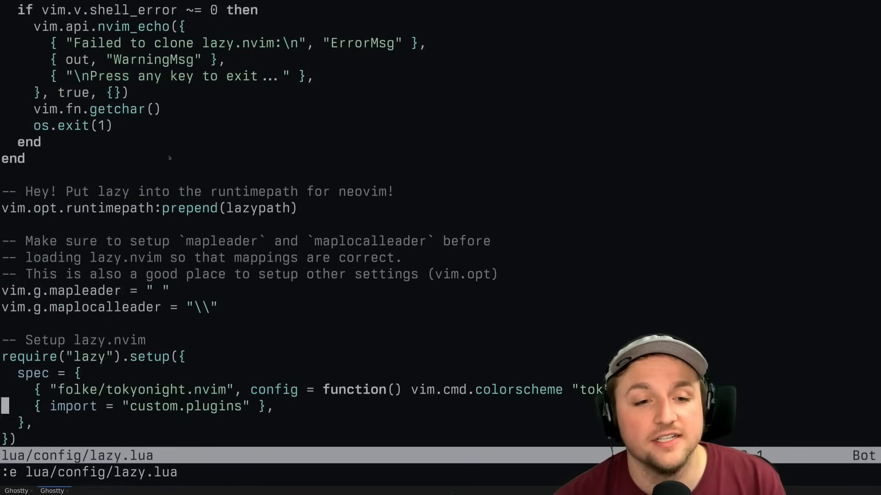
key(k)
key(0)
key(%)
key(h)
key(h)
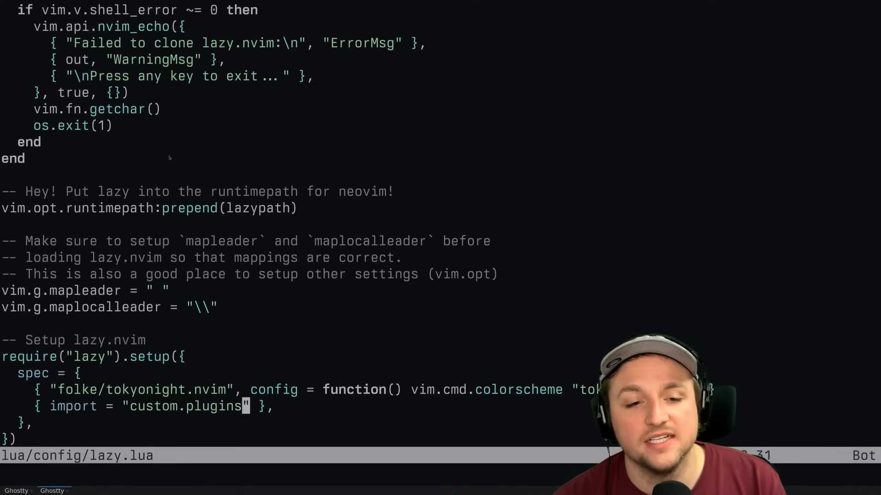
text(cbconfig)
key(Escape)
text(:w)
key(Return)
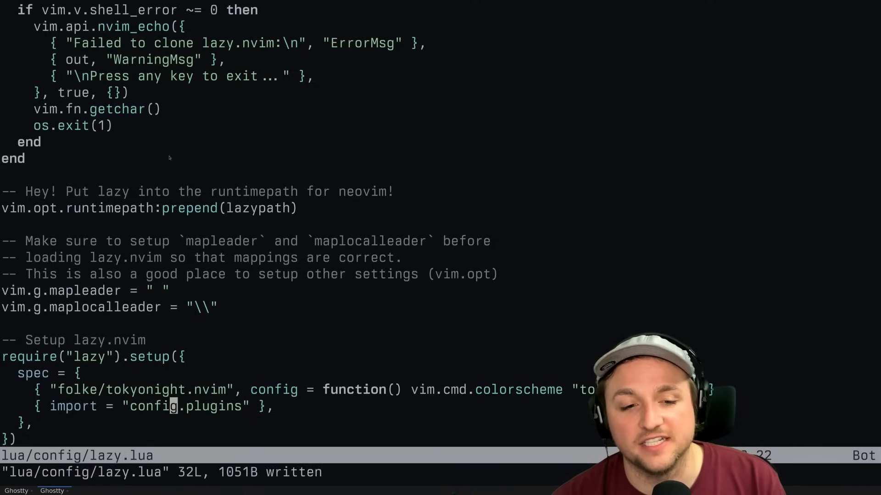
Relaunch, fix the unclosed brace on the tokyonight colorscheme line in lazy.lua, and save.
key(alt+Tab)
key(alt+Tab)
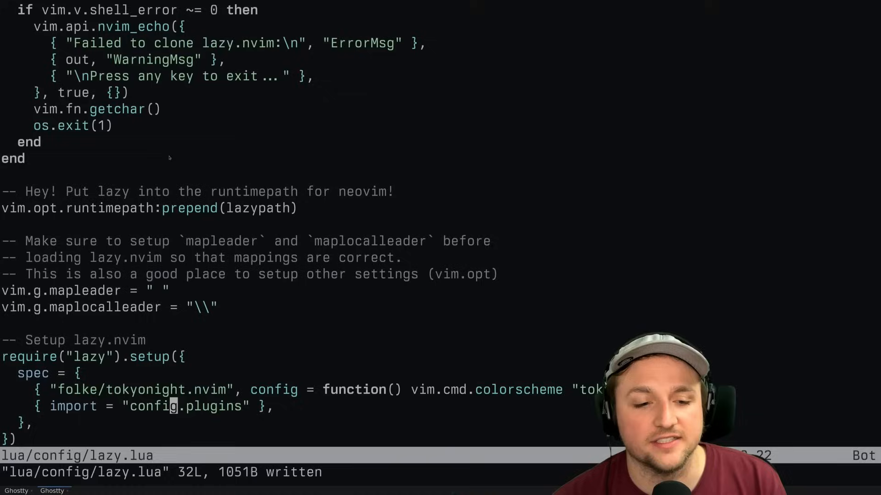
text(:q)
key(Return)
key(Up)
key(Return)
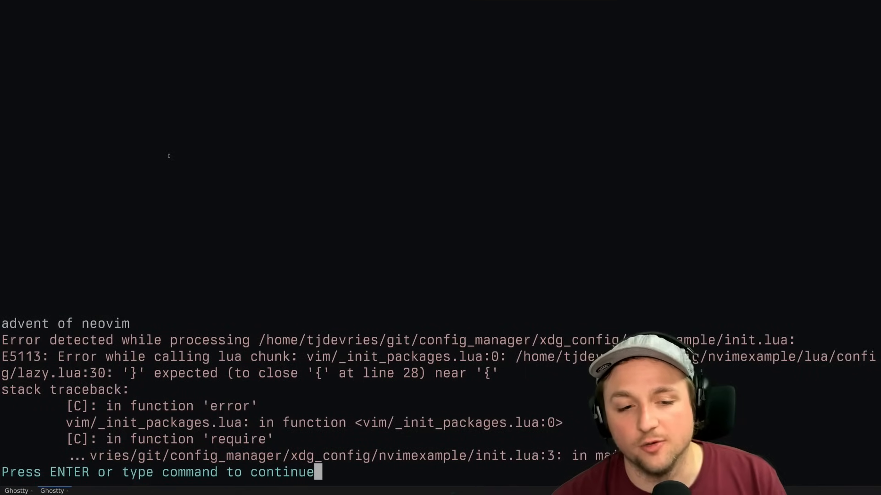
key(Return)
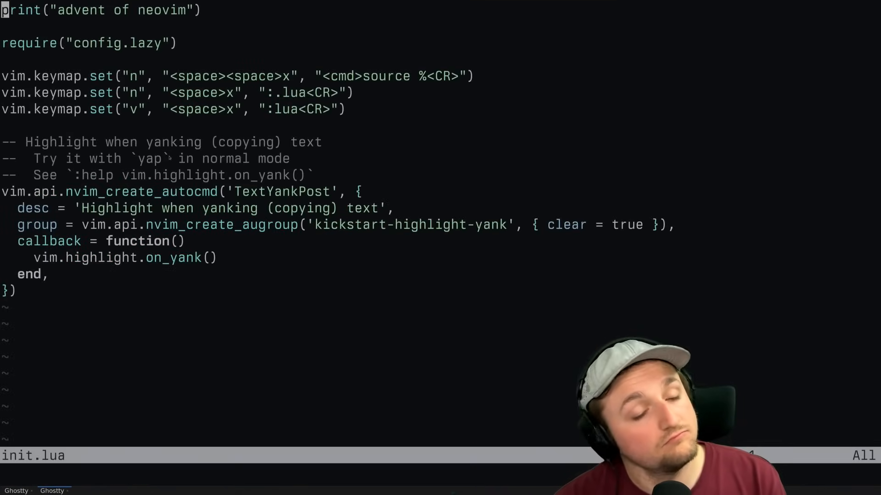
text(:e lua/config/lazy.lua)
key(Return)
key(shift+g)
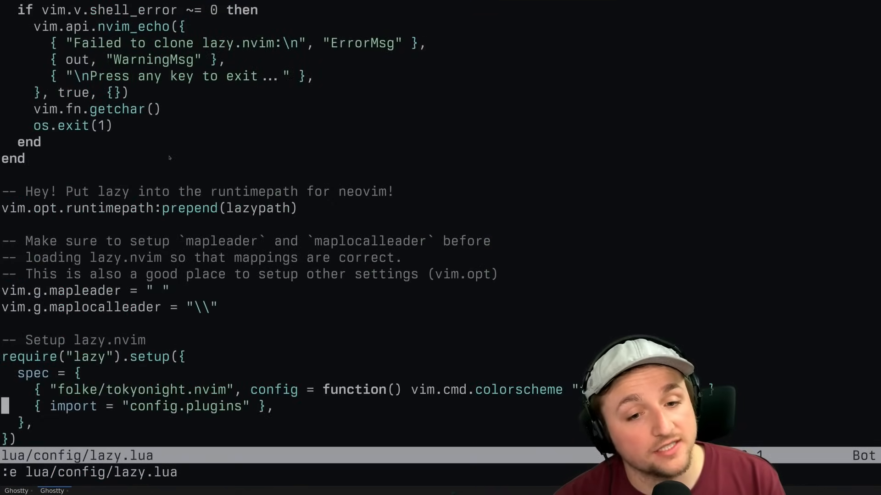
key(k)
key(i)
key(Escape)
text(:w)
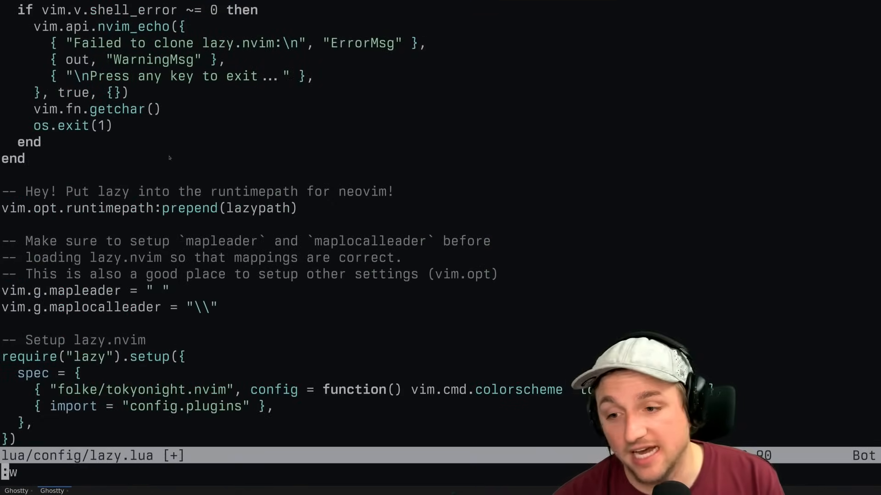
key(Return)
text(:qa)
Quit and rerun nvim init.lua, which now only reports no specs found for config.plugins.
key(Return)
key(Up)
key(Return)
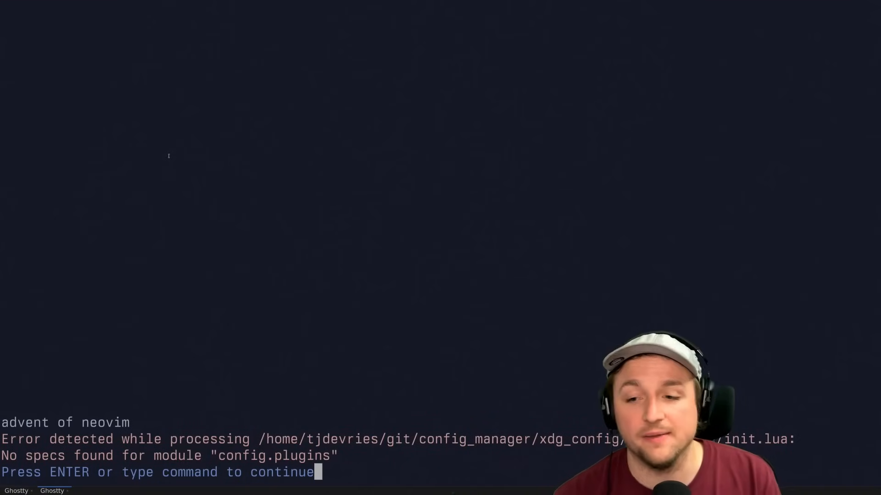
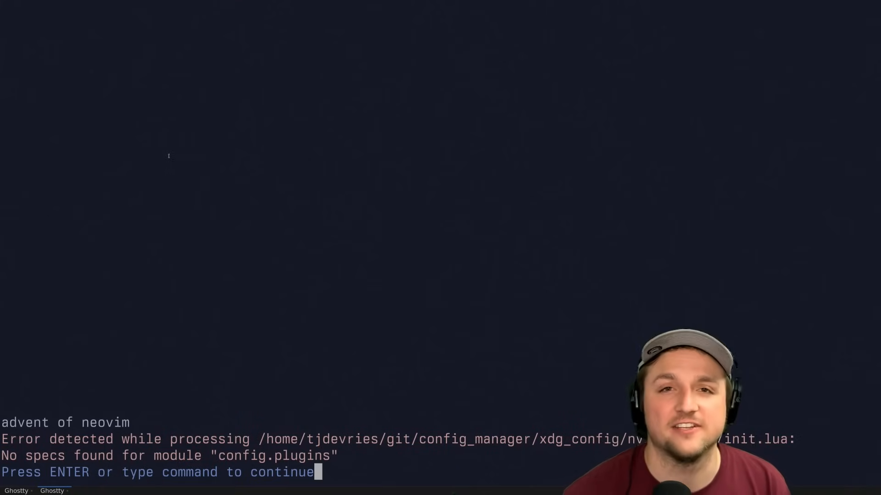
Dismiss the config error and browse lua/config/plugins in netrw to create a new mini.lua file.
key(Return)
text(:e )
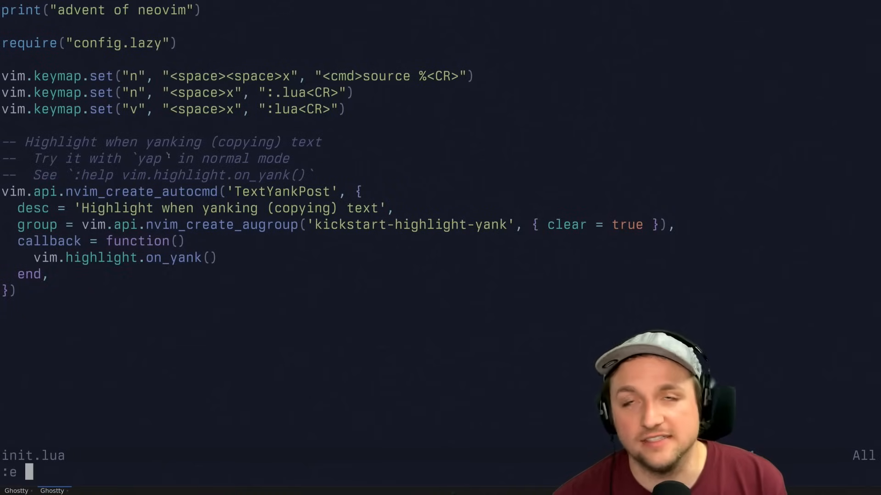
text(lua/)
key(Return)
key(j)
key(j)
key(Return)
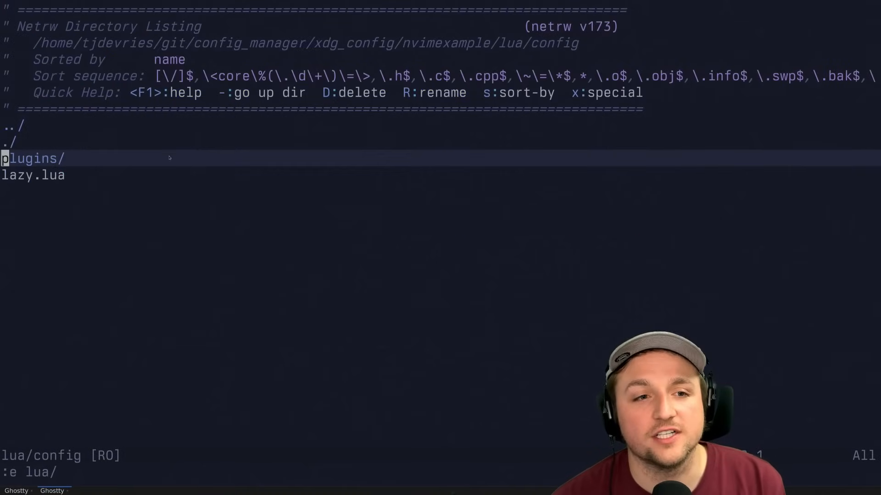
key(Return)
key(percent)
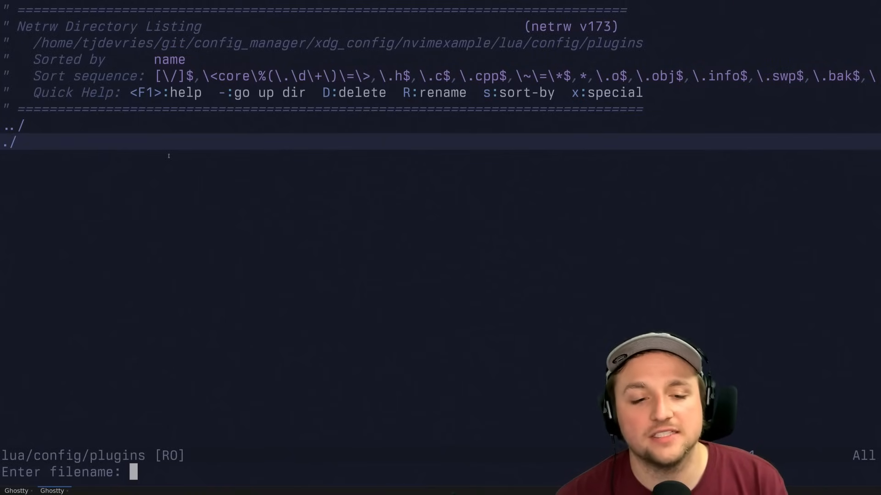
text(mini.lua)
Paste the mini.nvim spec with statusline setup into mini.lua and save it.
key(Return)
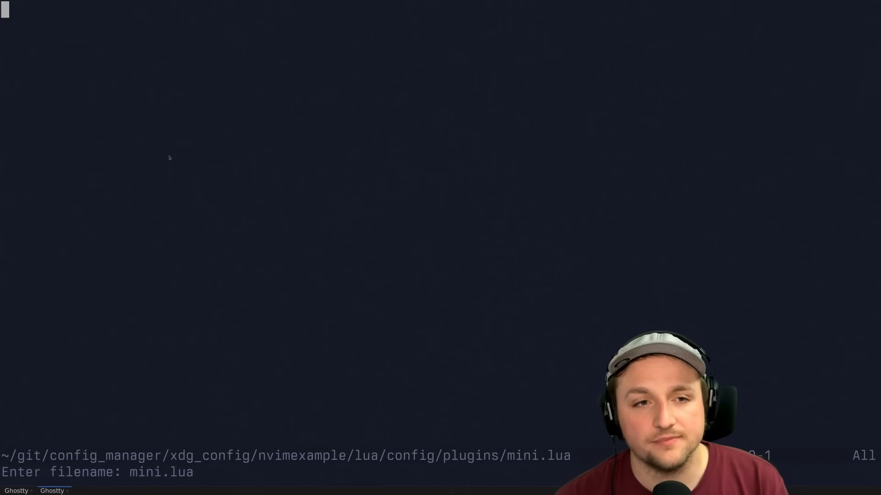
key(i)
text(-- lua/custom/plugins/mini.lua return {     {         'echasnovski/mini.nvim',         config = function()             local statusline = require 'mini.statusline'             statusline.setup { use_icons = true }         end     } })
key(Escape)
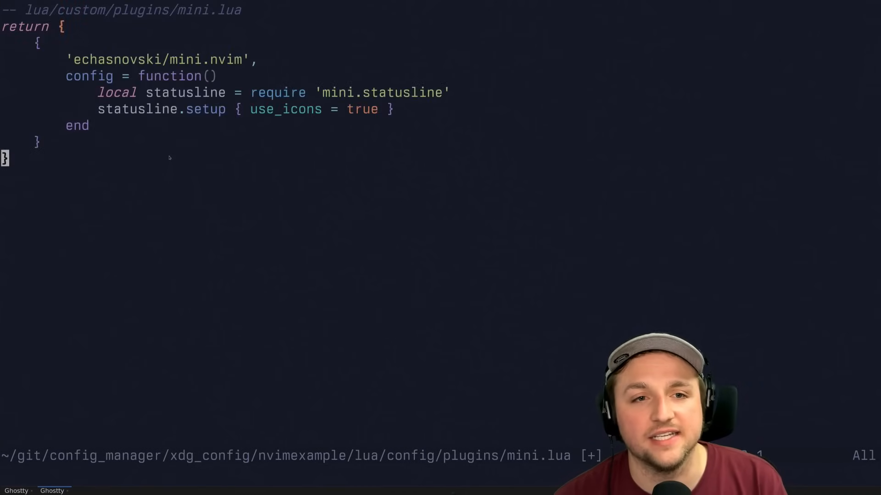
text(:w)
key(Return)
key(k)
key(k)
key(k)
key(k)
key(k)
key(k)
key(shift+v)
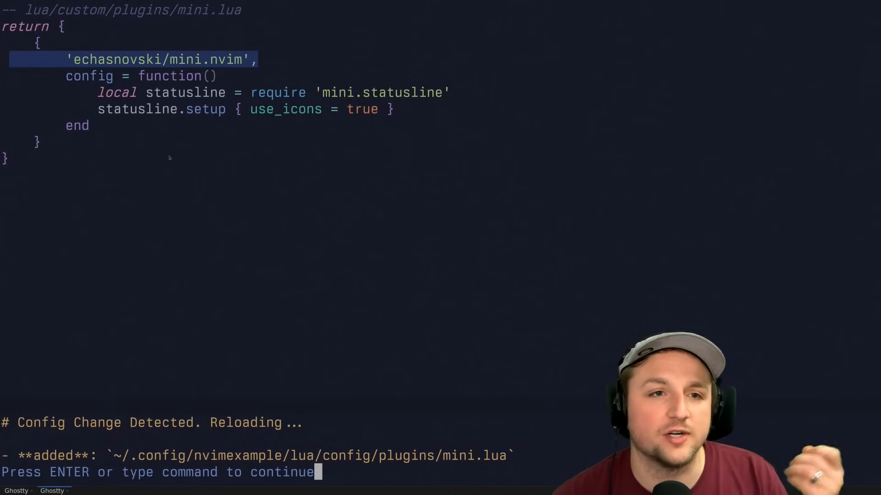
Review the statusline setup lines in visual mode, then quit Neovim.
key(Return)
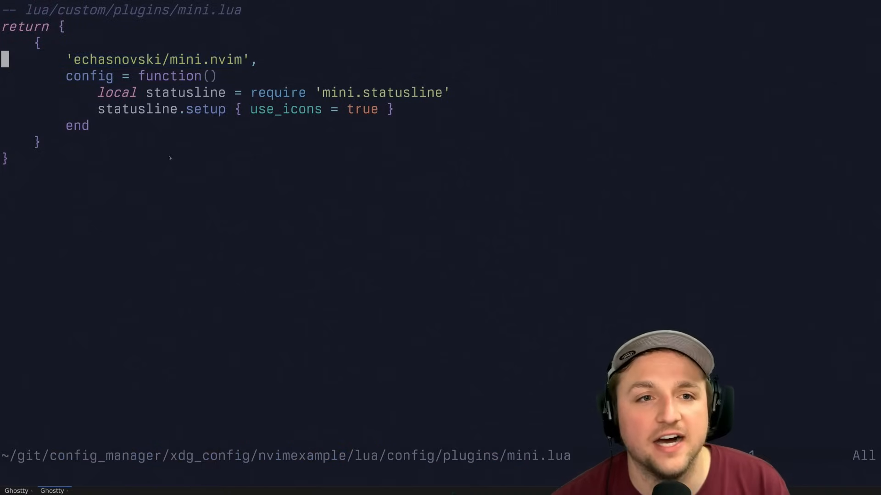
key(j)
key(j)
key(shift+v)
key(j)
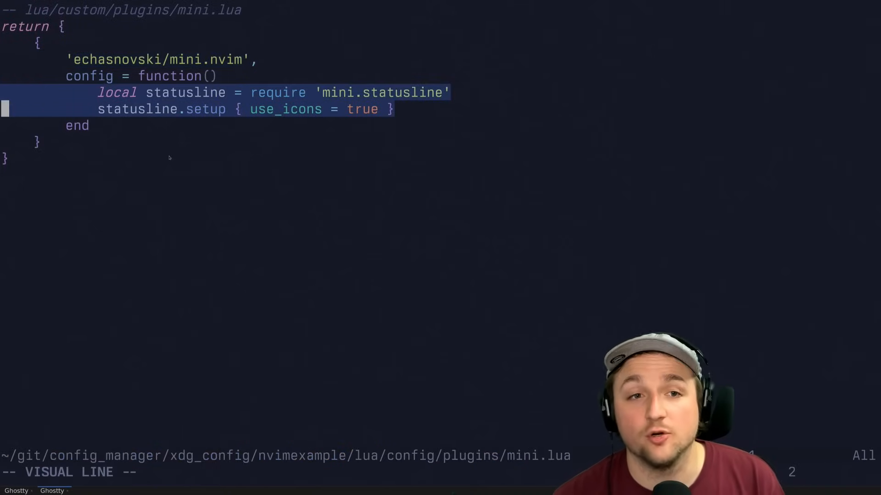
key(k)
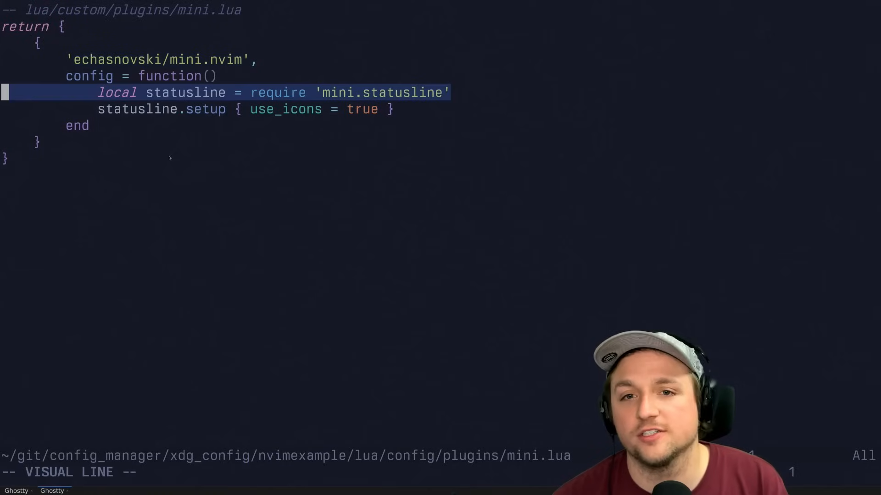
key(Escape)
key(j)
key(shift+v)
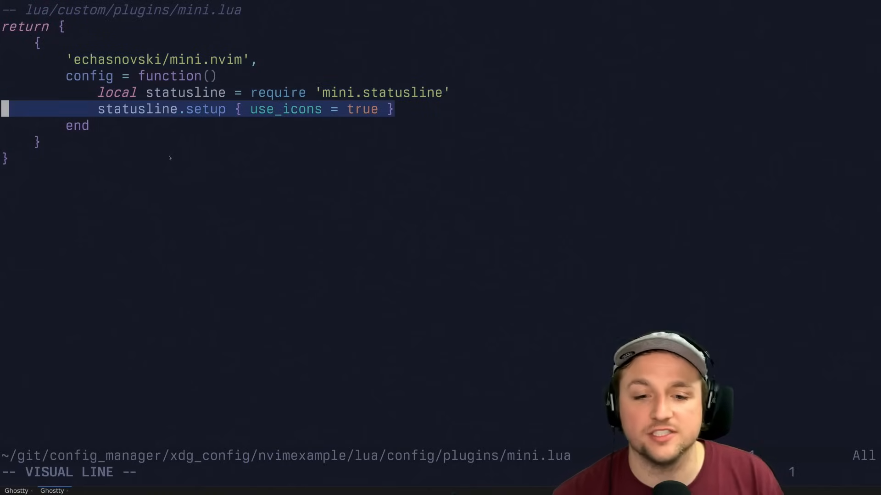
key(Escape)
text(:)
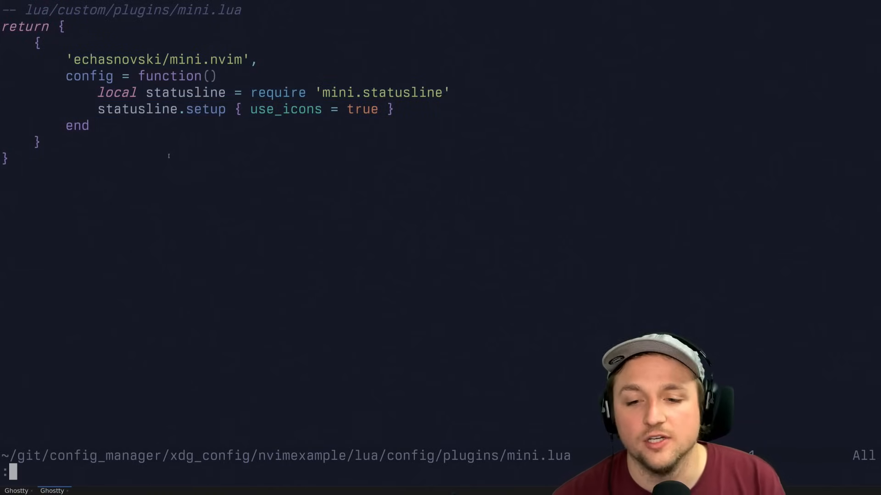
text(q)
key(Return)
key(Up)
Relaunch Neovim on init.lua so lazy.nvim installs mini.nvim, then close the plugin manager window.
key(Return)
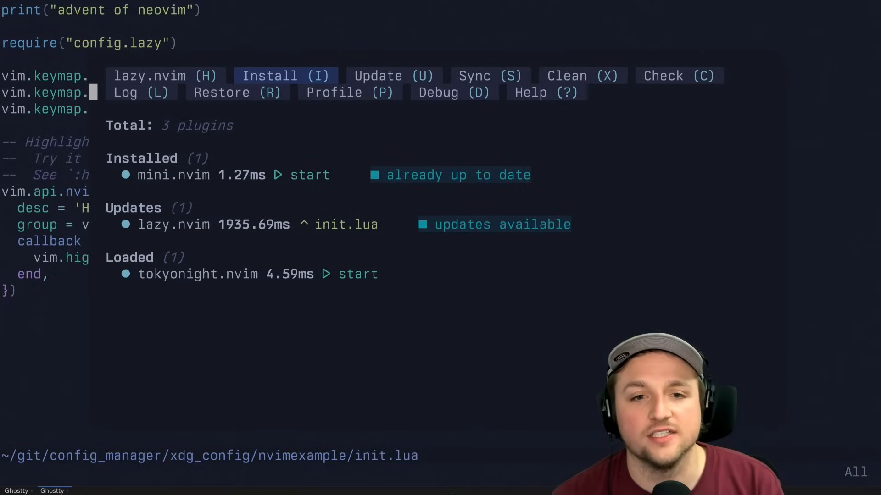
text(:q)
key(Return)
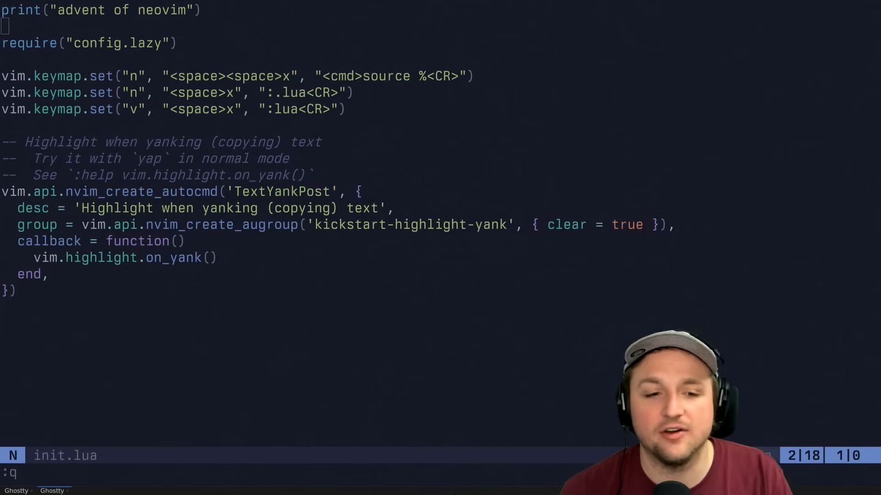
click(60, 456)
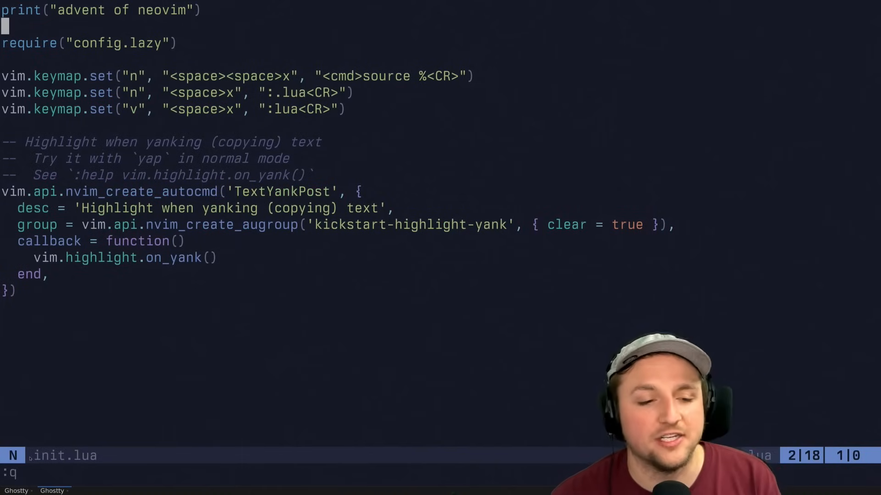
key(i)
key(Escape)
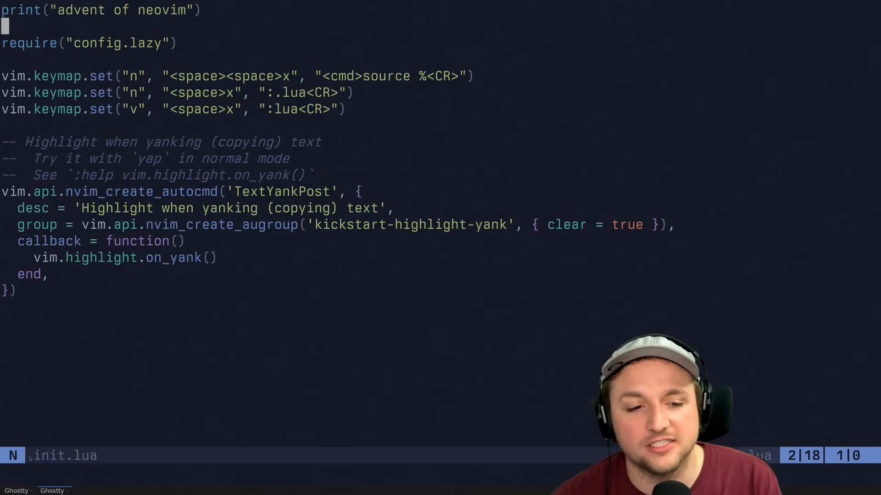
text(:)
key(Escape)
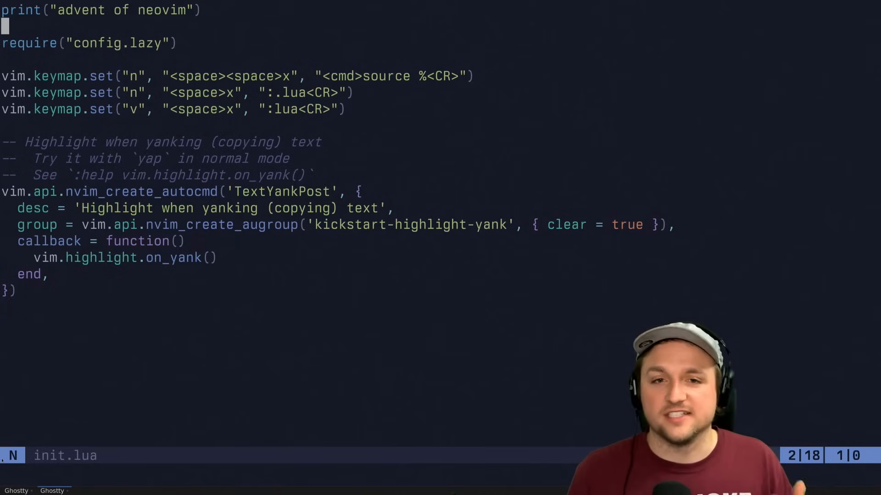
key(alt+Tab)
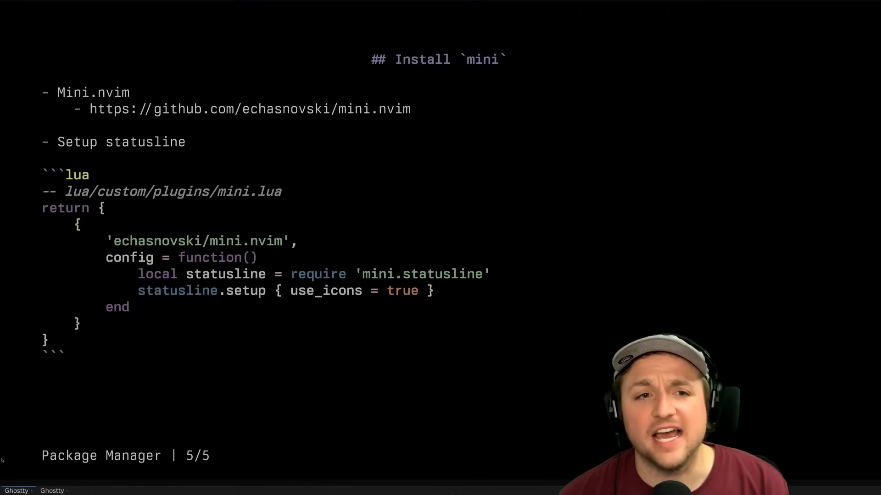
key(alt+Tab)
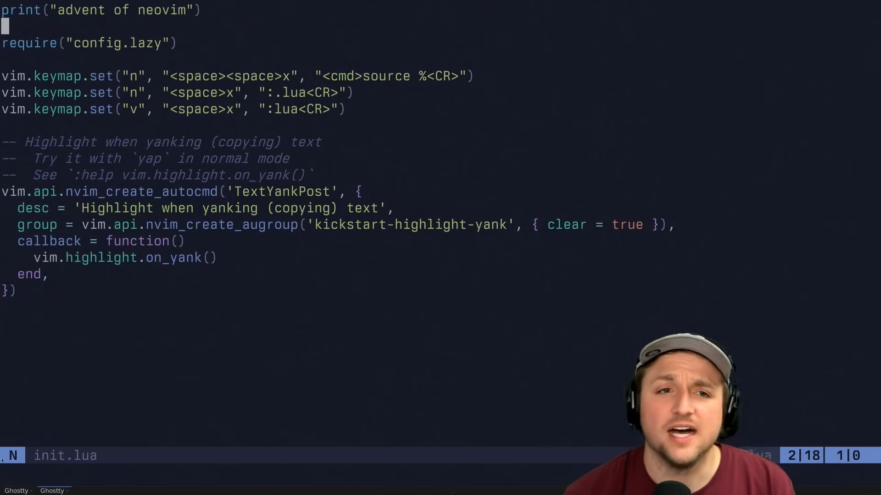
text(:)
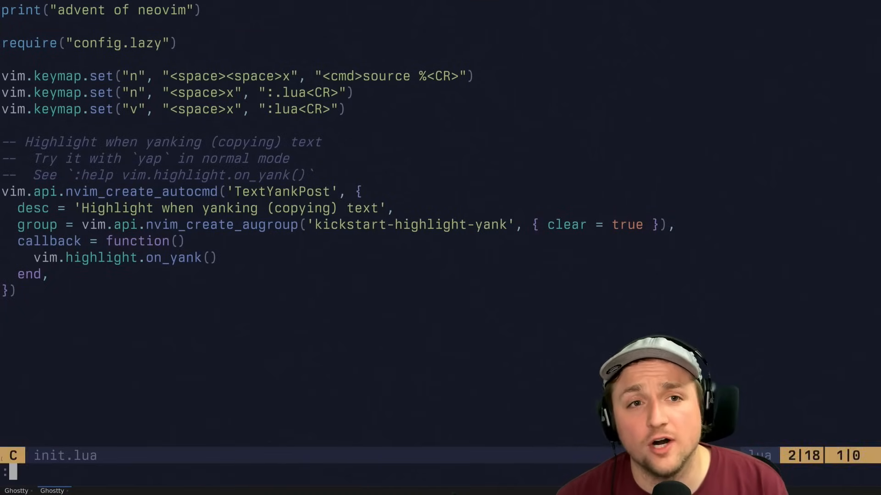
Open lua/config/lazy.lua and review the tokyonight spec and config.plugins import lines.
key(Escape)
text(:e lua/config/la)
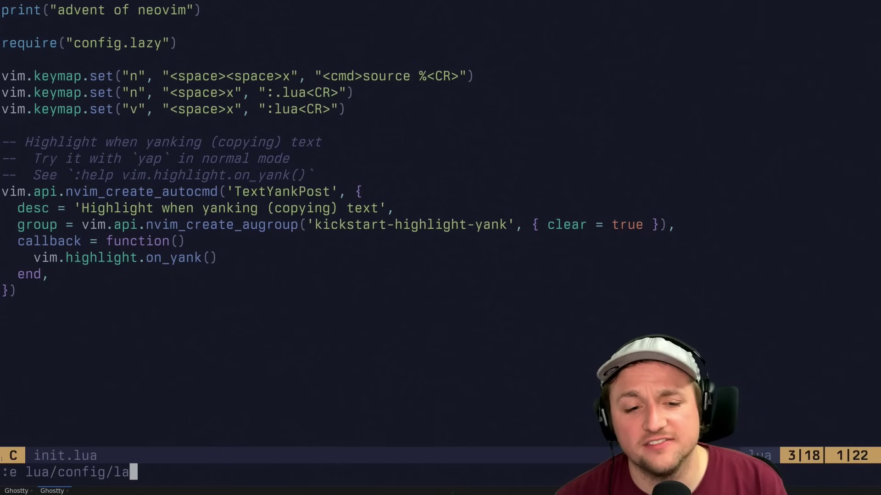
key(Tab)
key(Return)
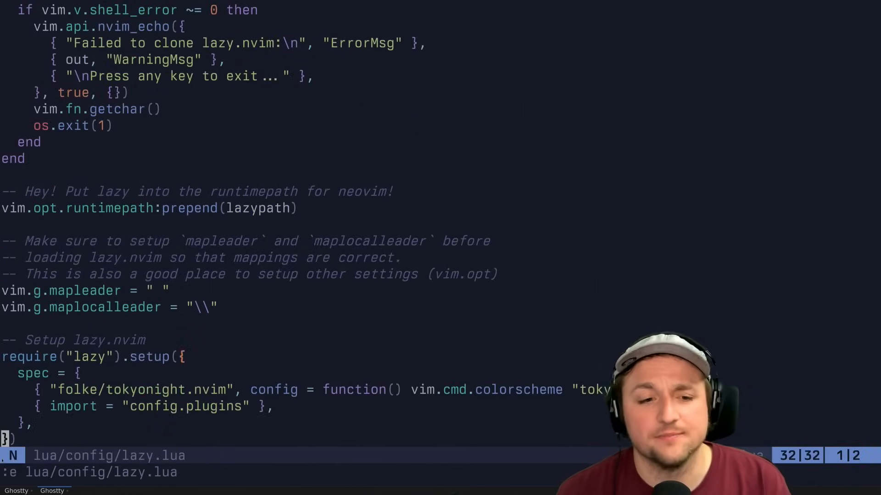
drag(38, 390, 647, 390)
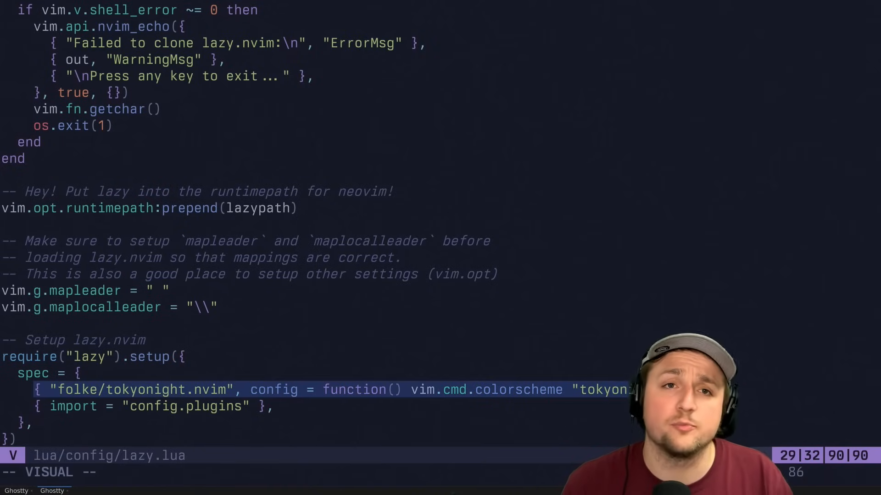
key(Escape)
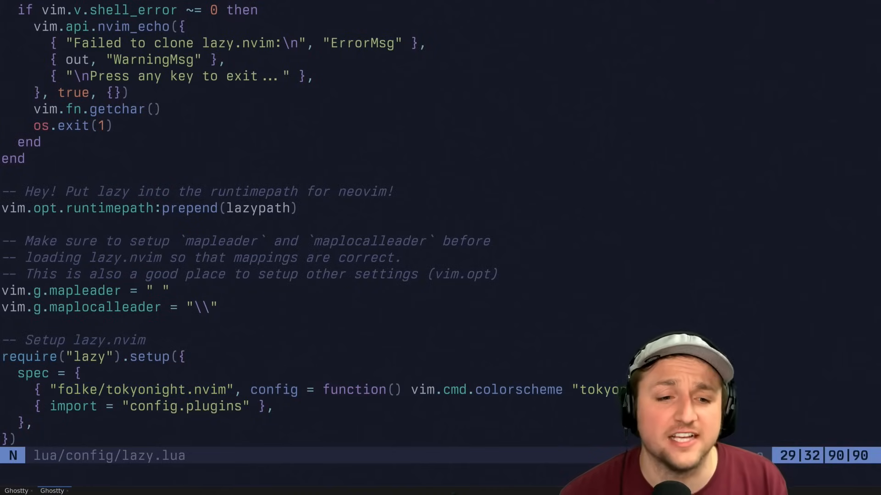
key(j)
key(shift+v)
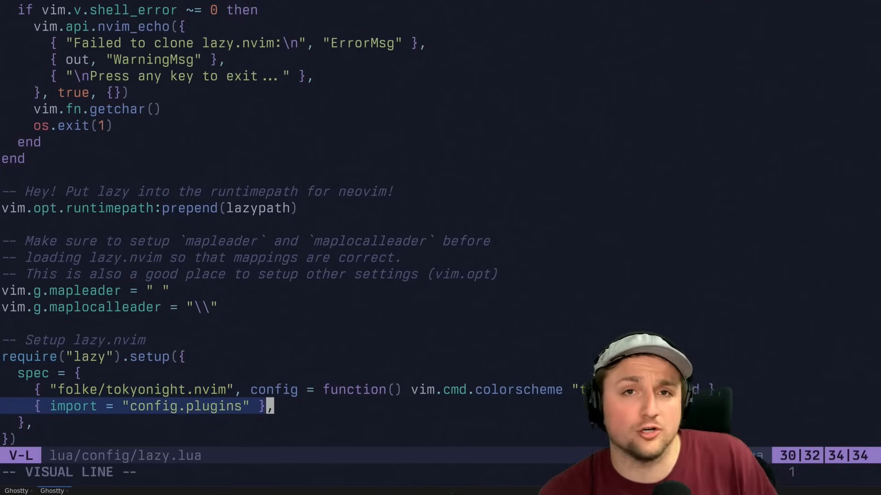
key(Escape)
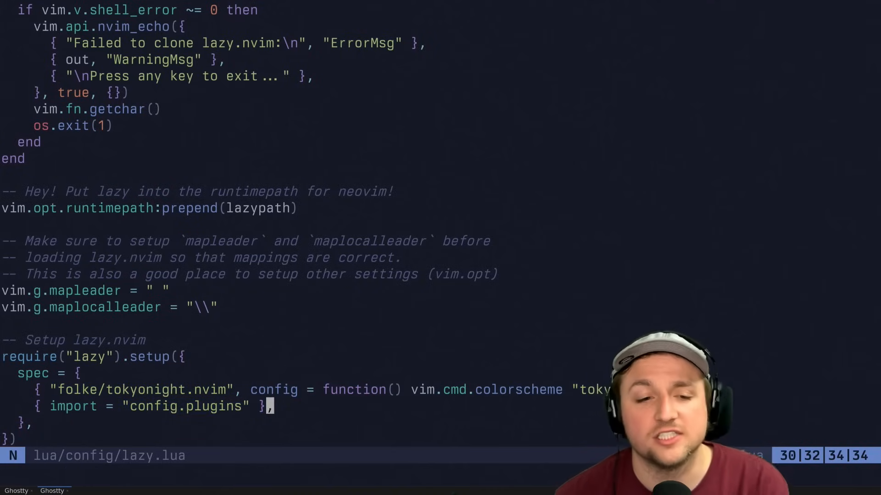
text(:e)
Browse netrw from lua into config and open the plugins directory.
key(Tab)
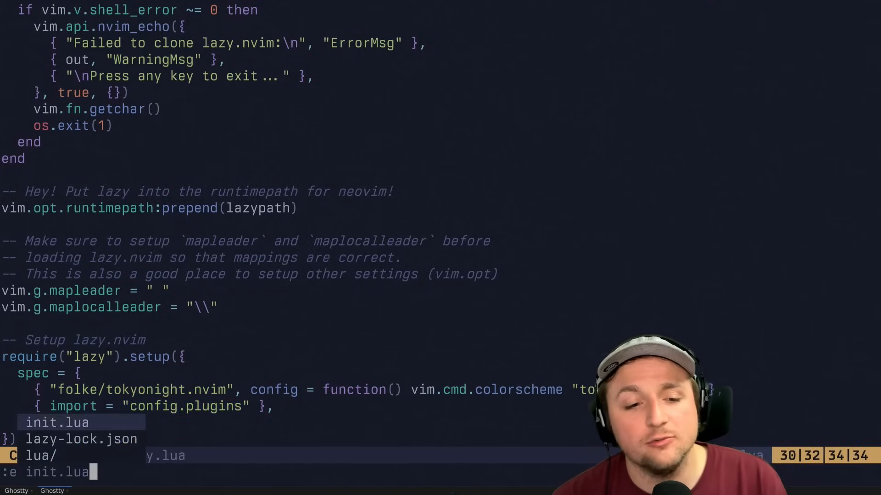
key(Tab)
key(Tab)
key(Return)
key(j)
key(j)
key(Return)
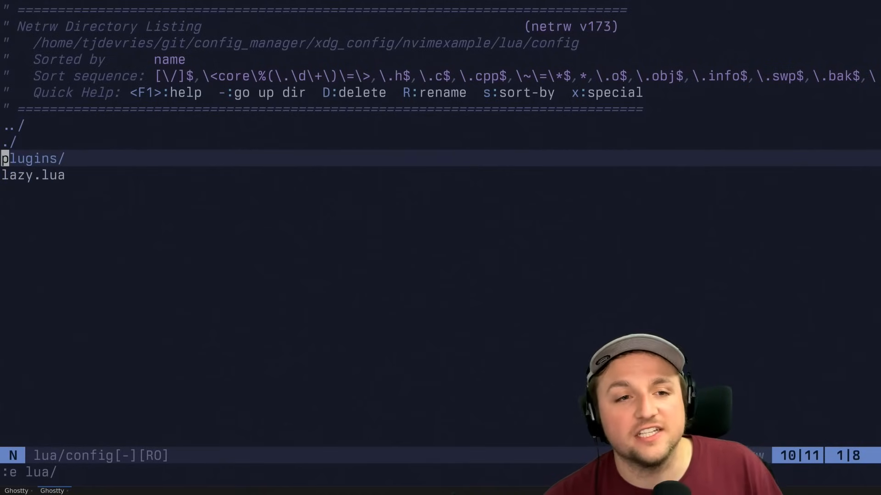
key(Return)
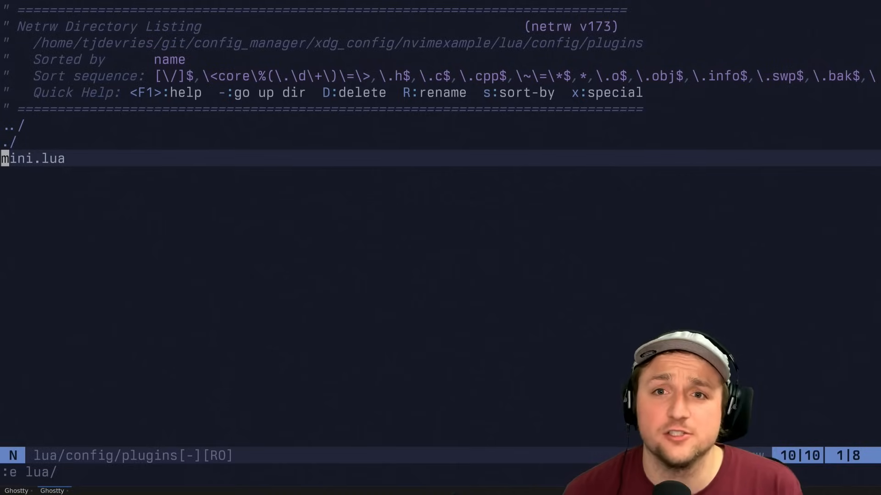
Open mini.lua and select the mini.nvim plugin entry's braces within the returned table.
key(Return)
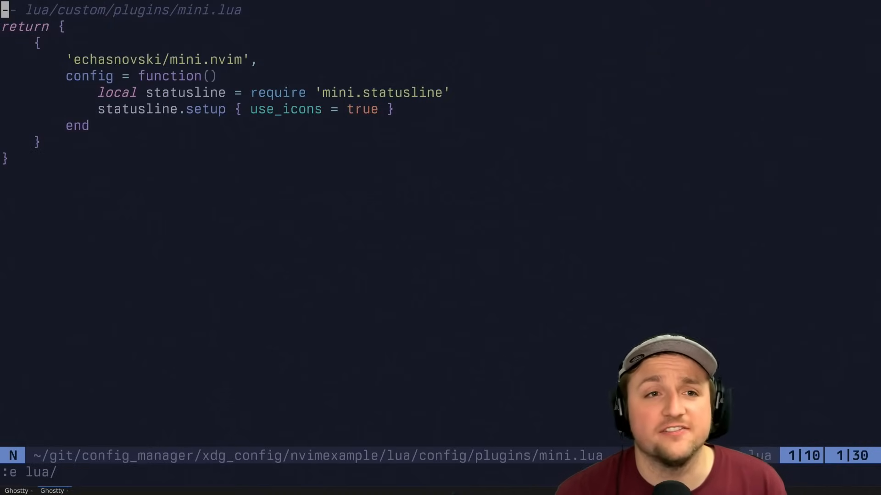
drag(72, 30, 77, 190)
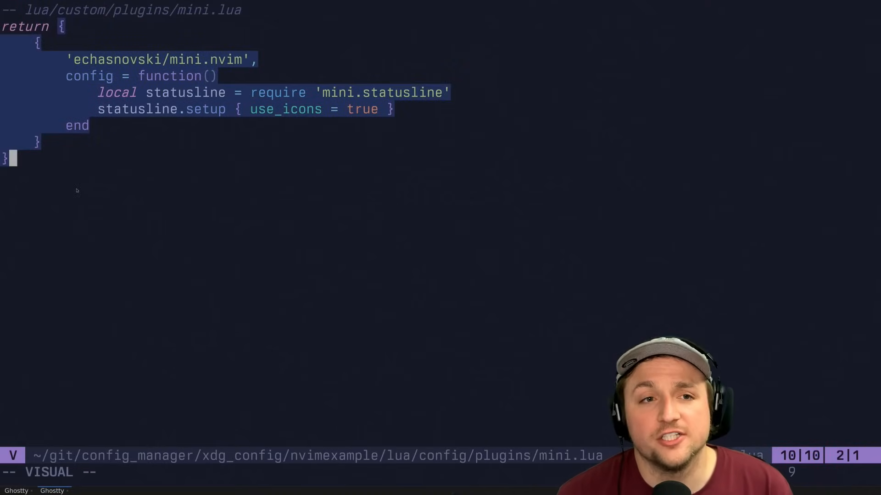
click(124, 76)
key(v)
key(a)
key(braceleft)
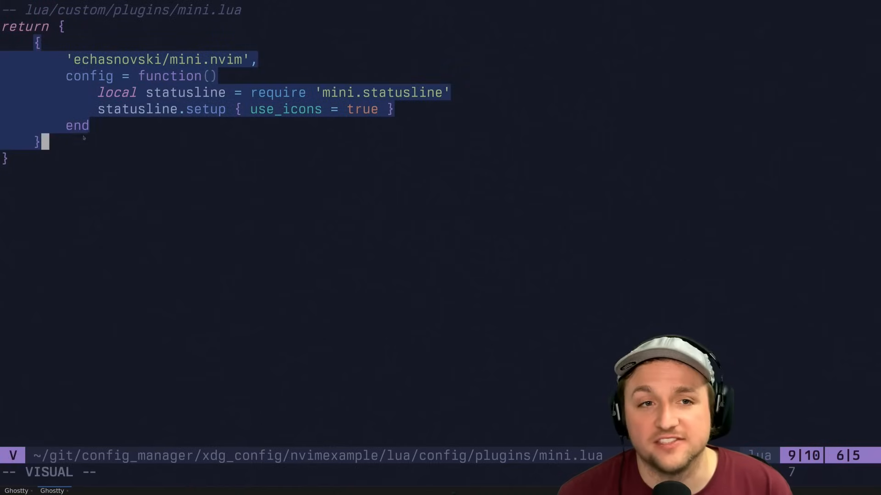
key(Escape)
drag(66, 26, 13, 160)
click(129, 142)
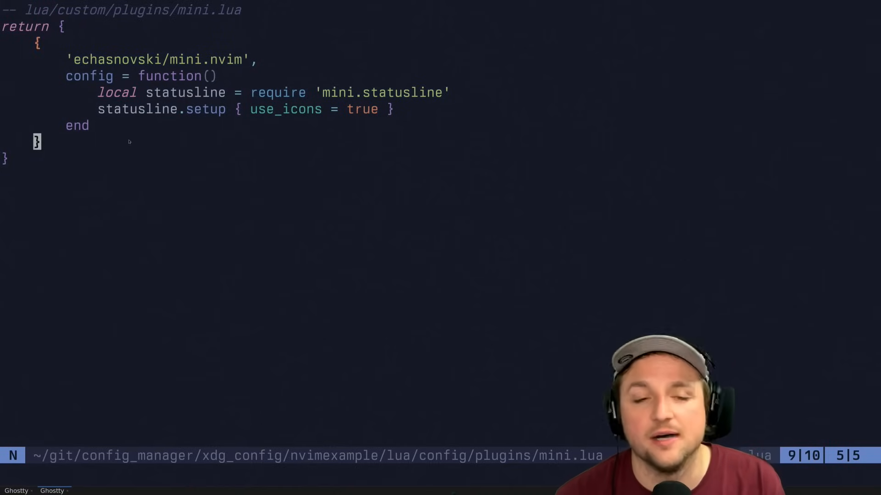
text(A,)
Add a trailing comma, type a demo hello/world entry, delete it, and save mini.lua.
key(Return)
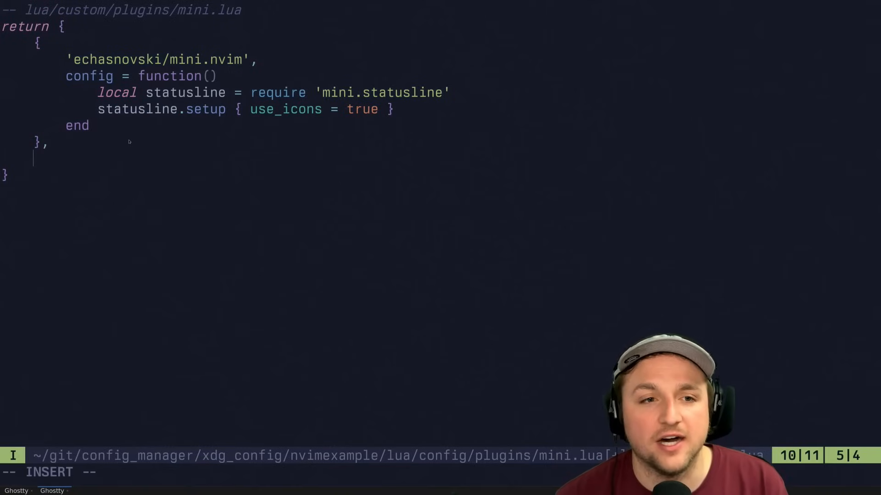
text({"hello/world", con)
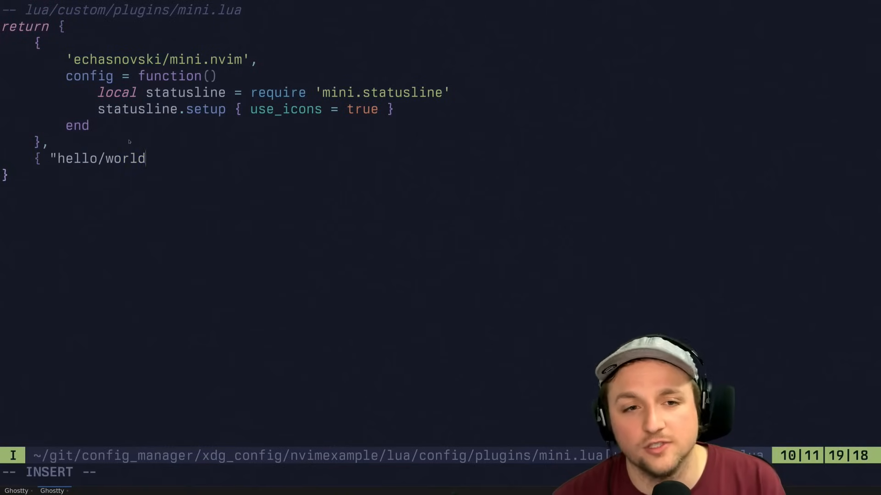
text(fig = function)
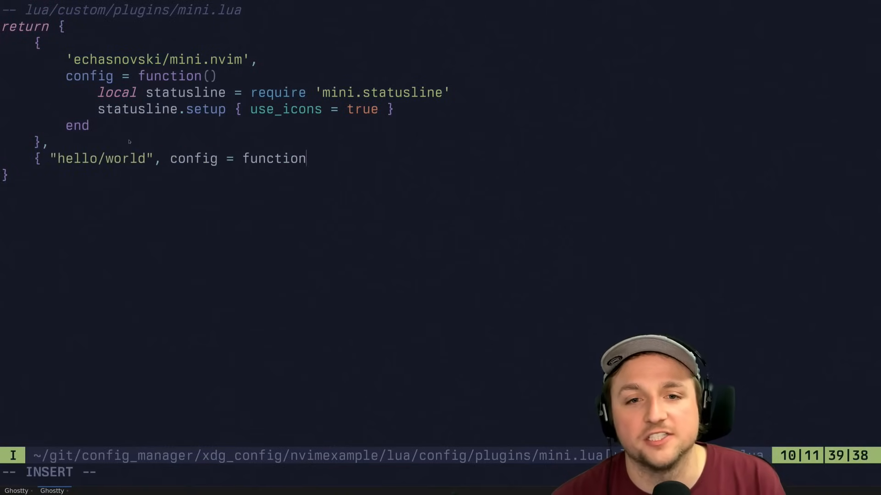
text(() ... end })
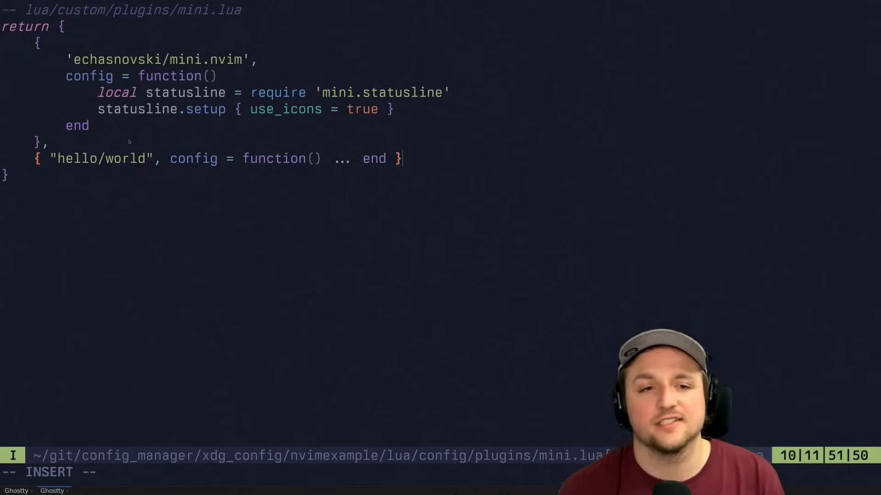
key(Escape)
key(d)
key(d)
text(k:w)
key(Return)
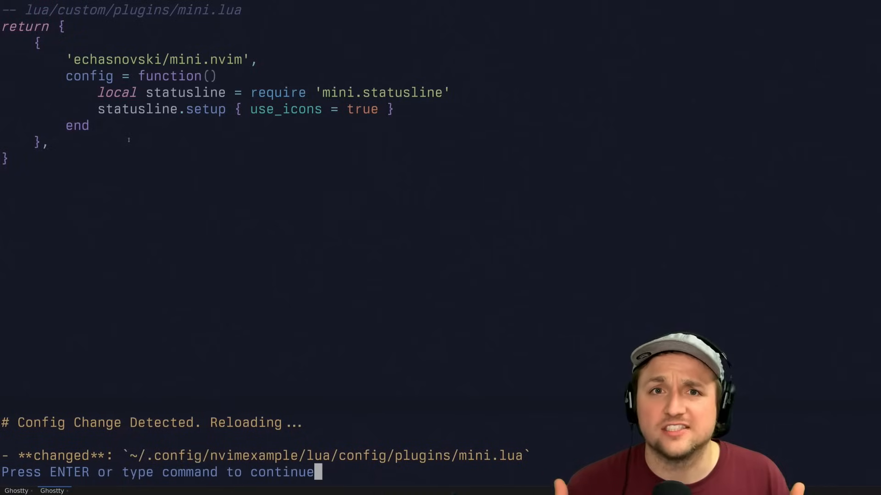
key(Return)
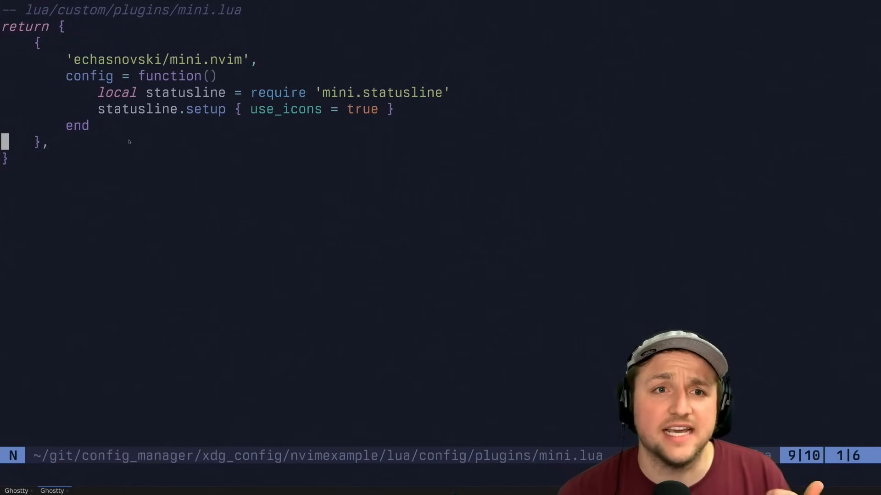
text(:echo nvim_list_runtime_paths())
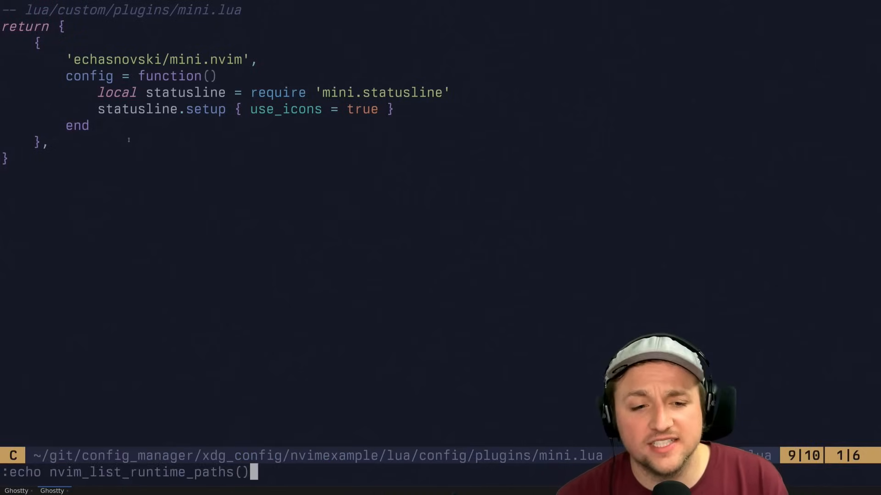
key(Return)
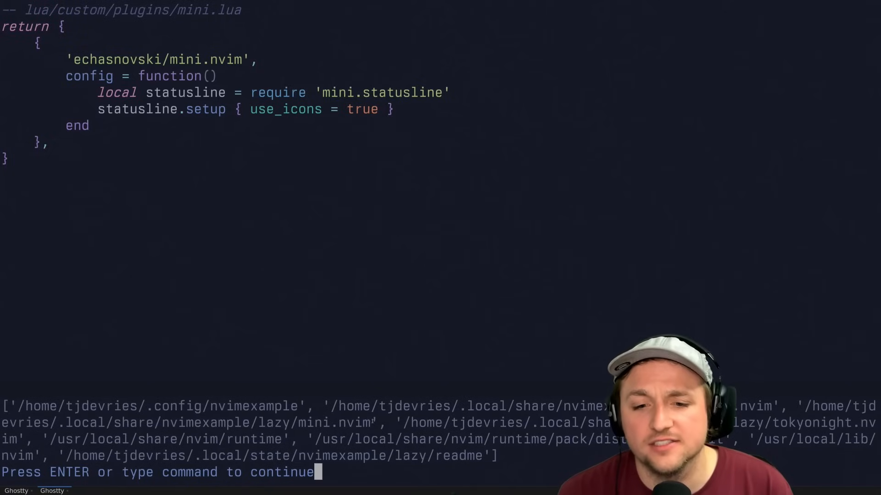
drag(372, 422, 265, 422)
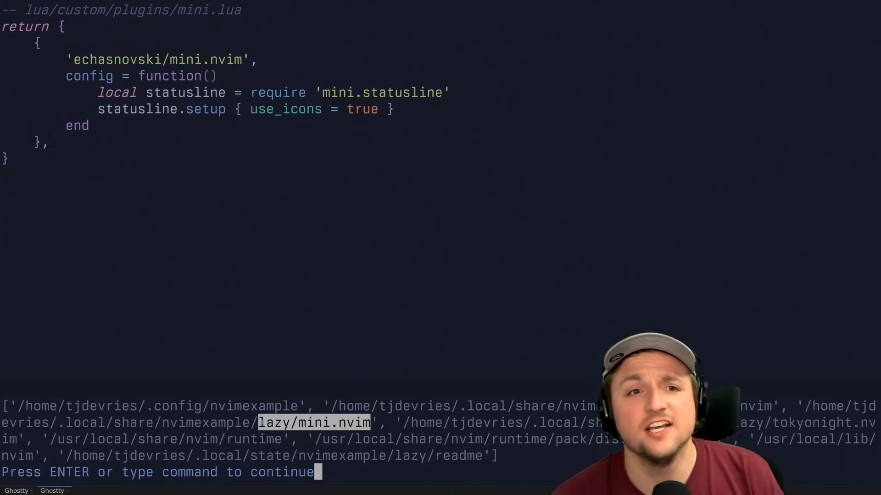
key(Return)
key(k)
key(k)
key(k)
key(k)
key(k)
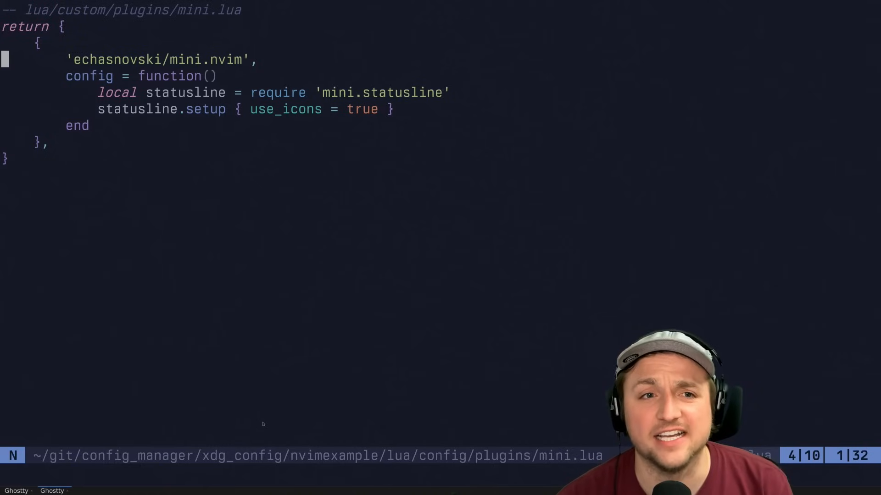
text(oenabled =)
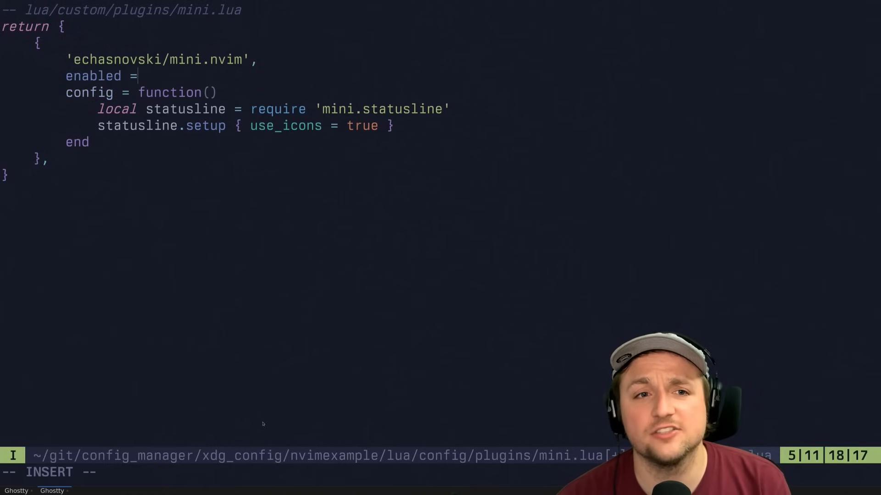
text( false,)
Save mini.lua with enabled = false on mini.nvim, quit, and relaunch Neovim on init.lua.
key(Escape)
text(:w)
key(Return)
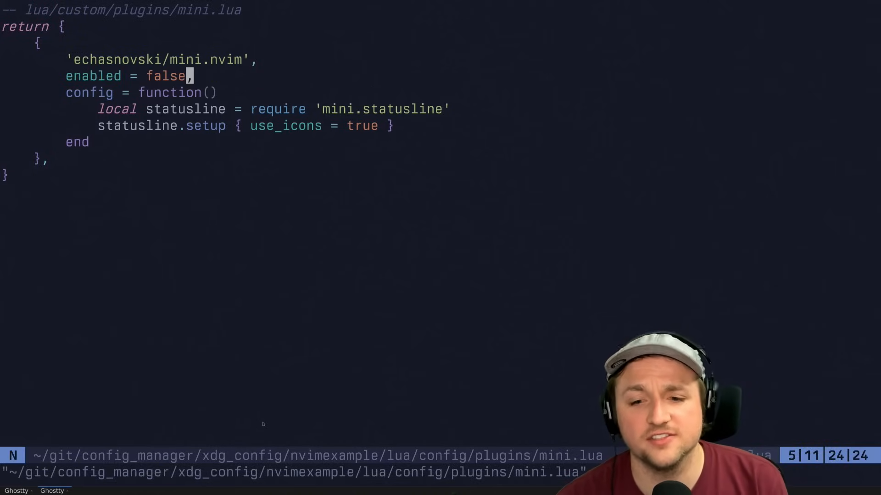
text(:q)
key(Return)
key(Up)
key(Return)
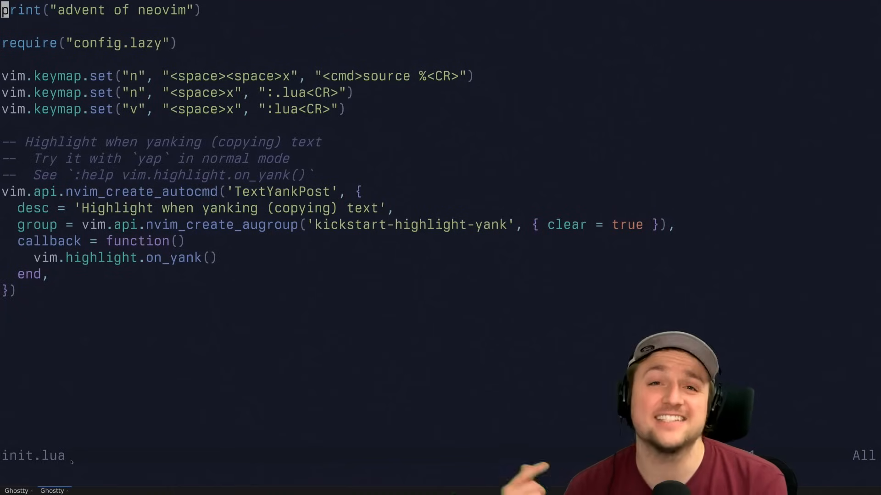
text(:e lua/config/lazy.lua)
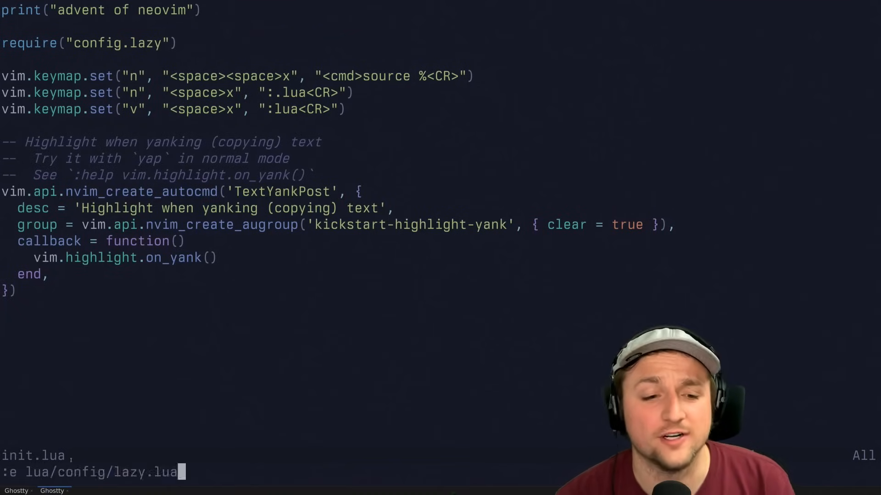
Open lua/config/lazy.lua, then browse lua/config in netrw into the plugins directory.
key(Return)
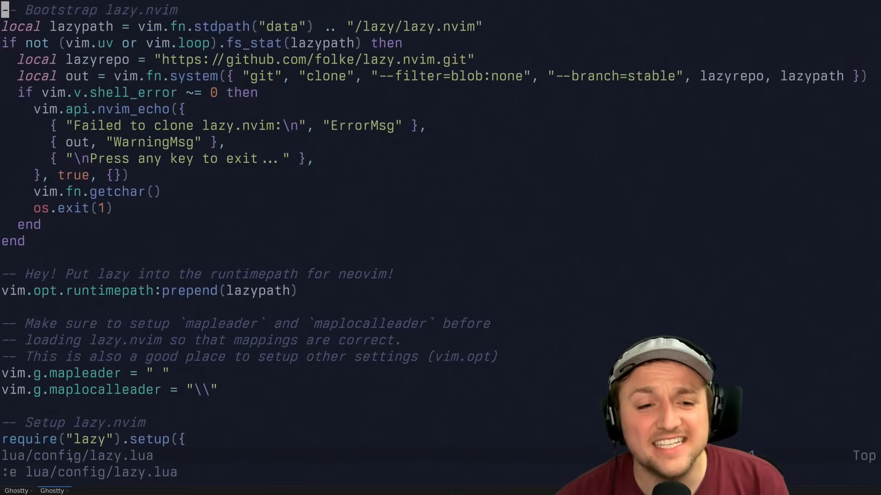
text(:e lua/config/)
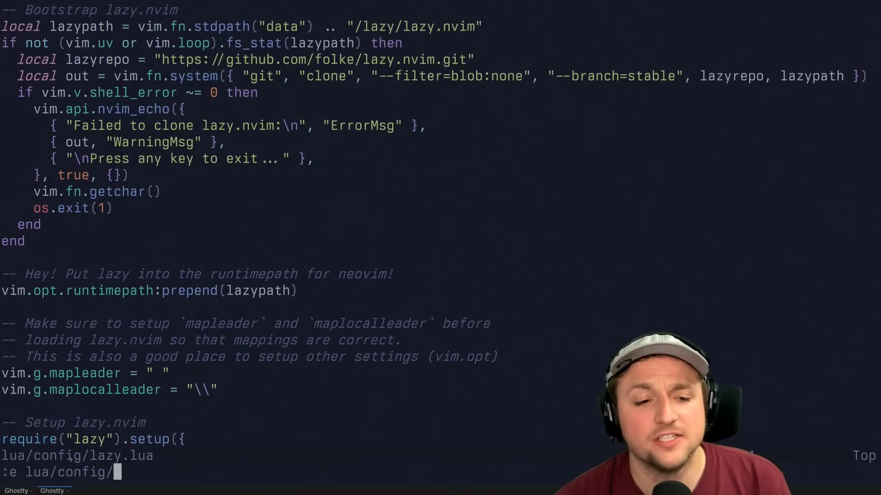
key(Return)
key(j)
key(j)
key(Return)
key(Return)
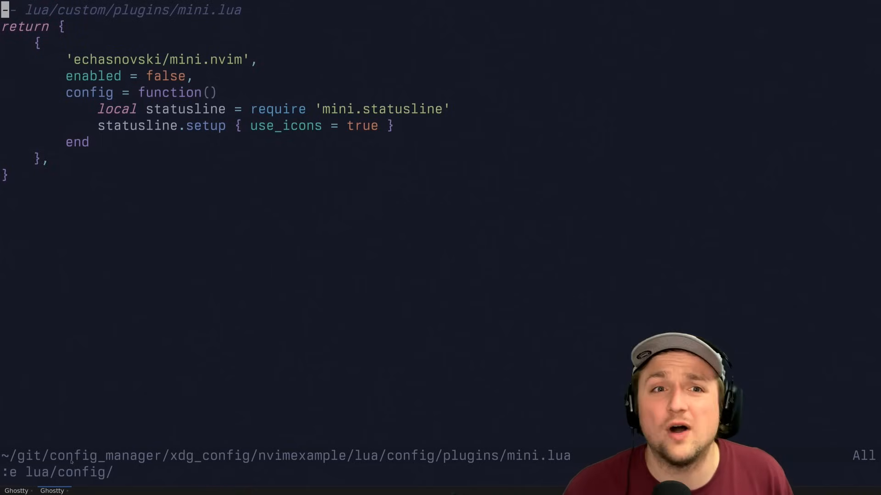
Change mini.nvim's enabled flag from false to true and save mini.lua.
key(j)
key(w)
key(w)
text(wcw)
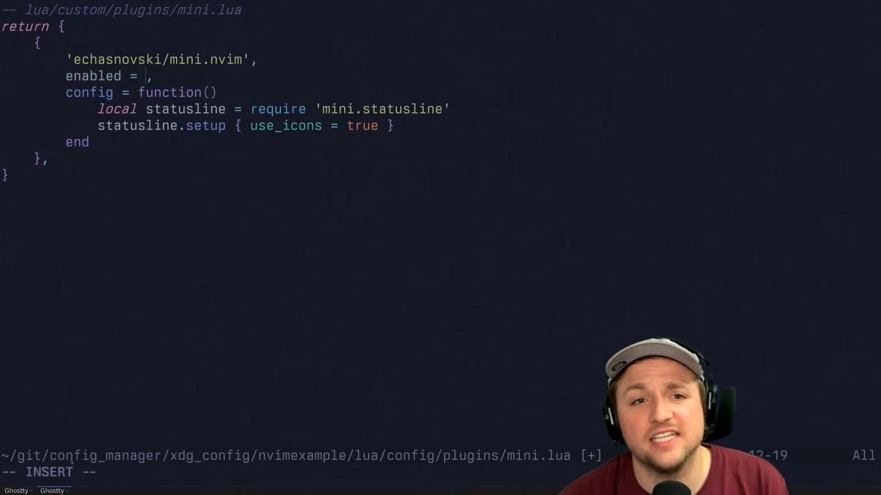
text(true)
key(Escape)
text(:w)
key(Return)
Review the statusline setup lines, then quit all and restart Neovim on init.lua.
key(j)
key(shift+v)
key(j)
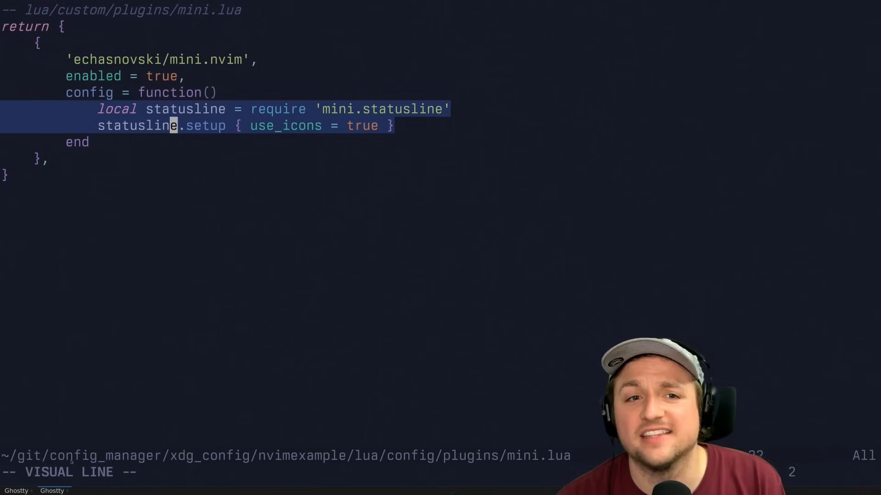
key(Escape)
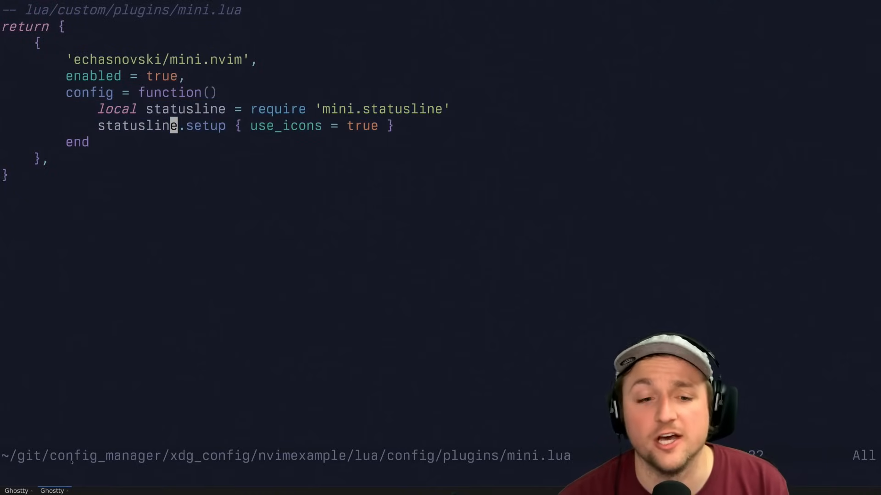
text(:qa)
key(Return)
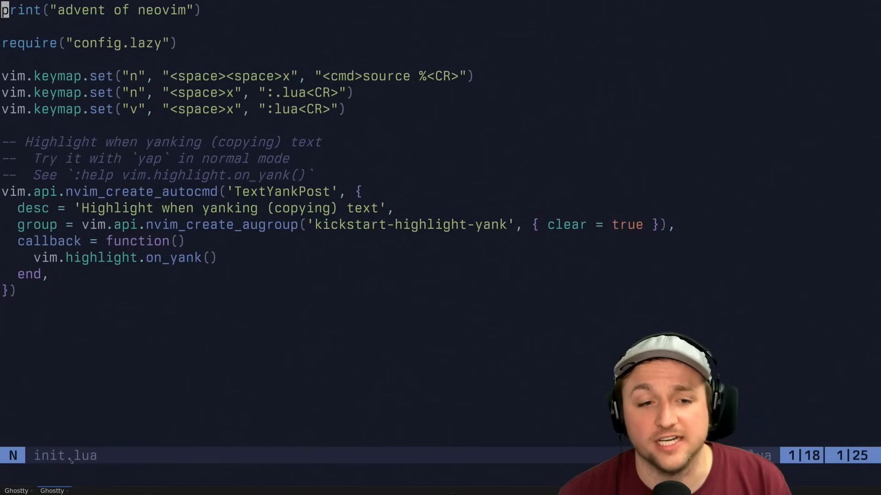